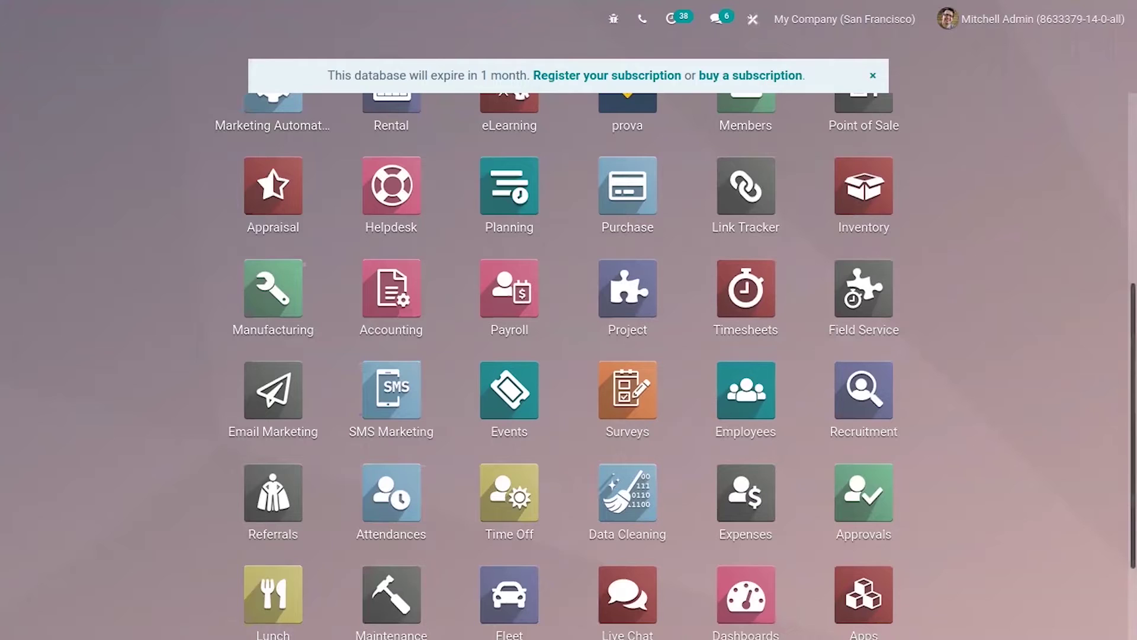
pyautogui.scroll(-3, 568, 355)
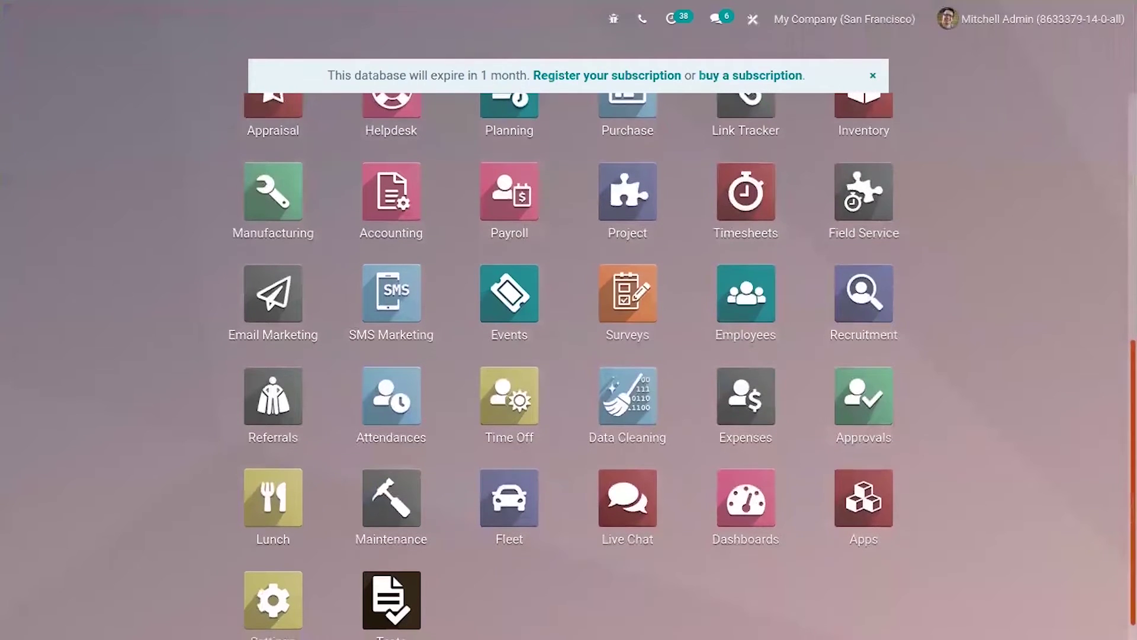
pyautogui.scroll(-1, 654, 472)
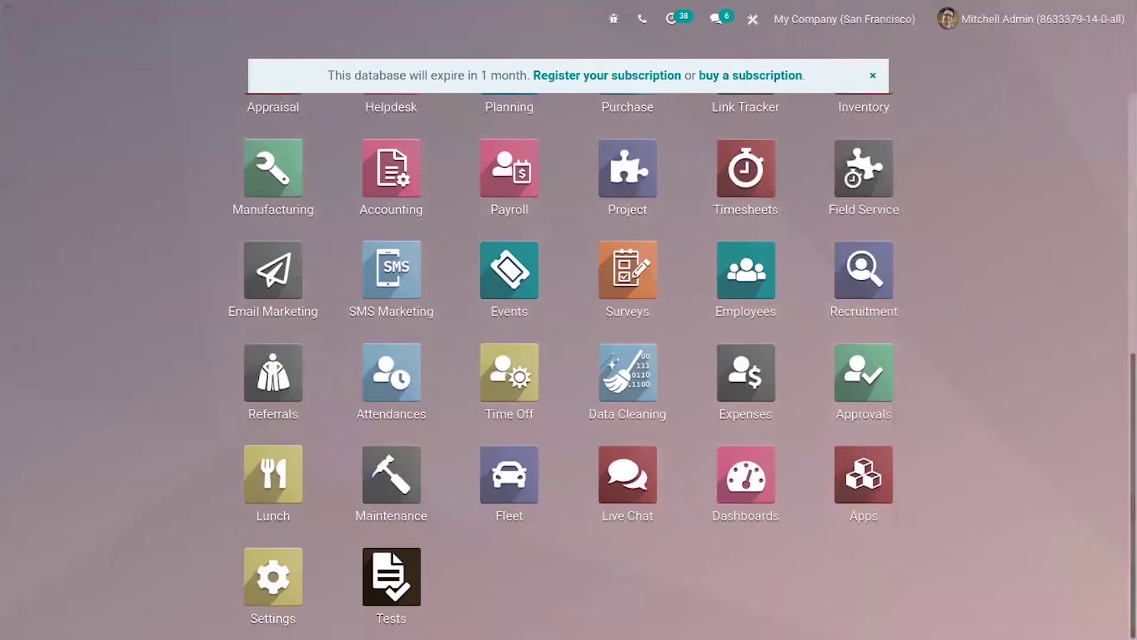
# Search Apps for the Dashboards module, open Dashboards, then return to the home screen.
pyautogui.click(853, 479)
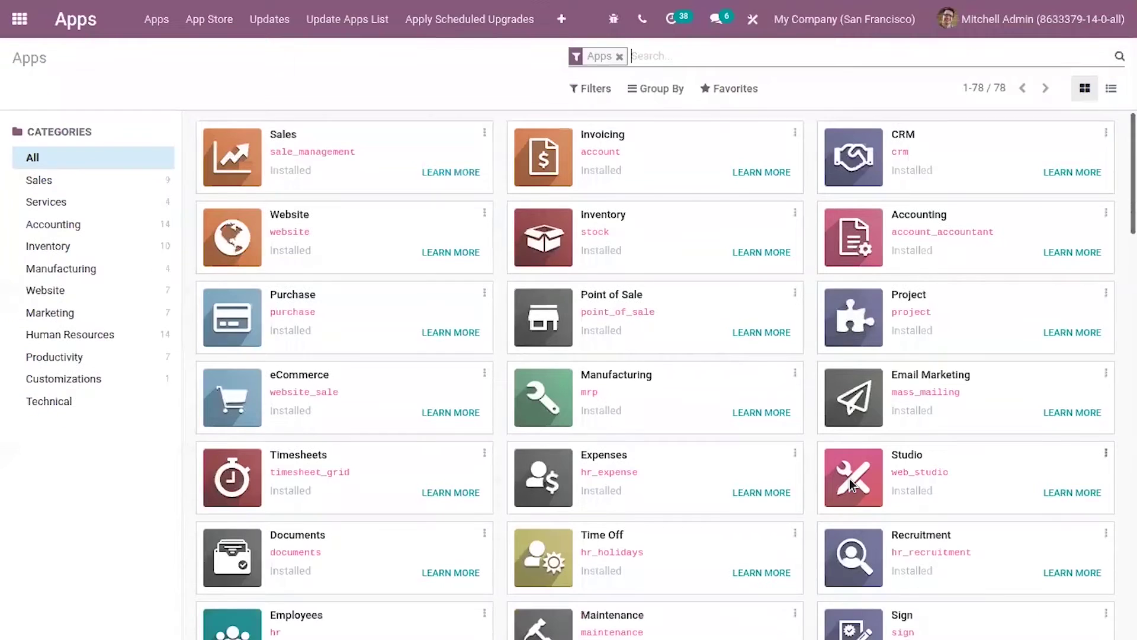
pyautogui.write('da')
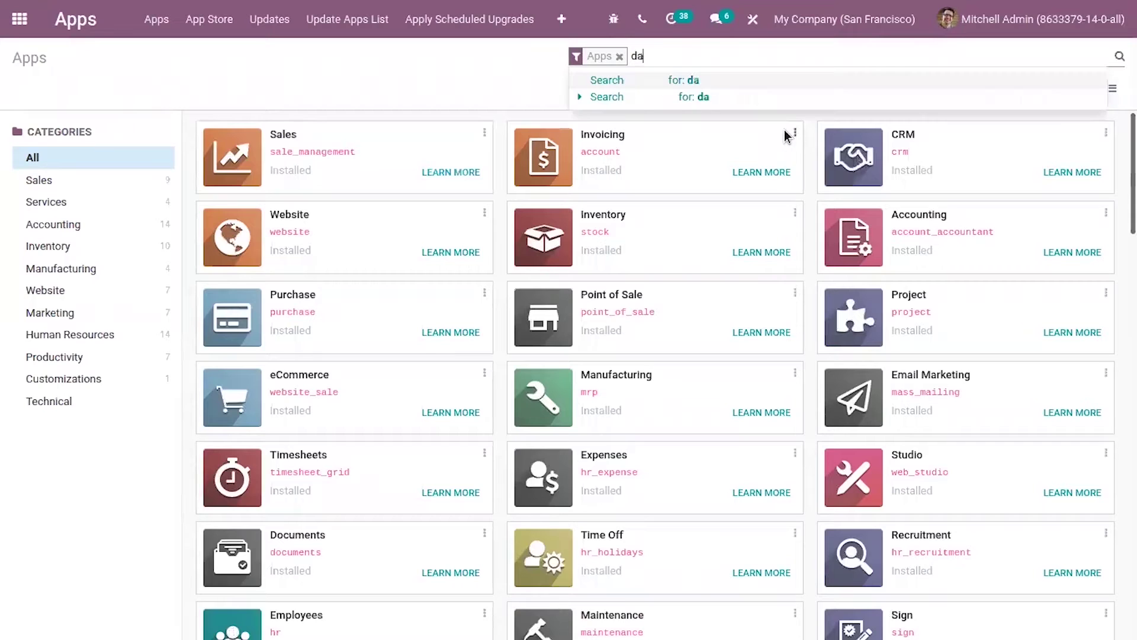
pyautogui.write('sh')
pyautogui.press('Return')
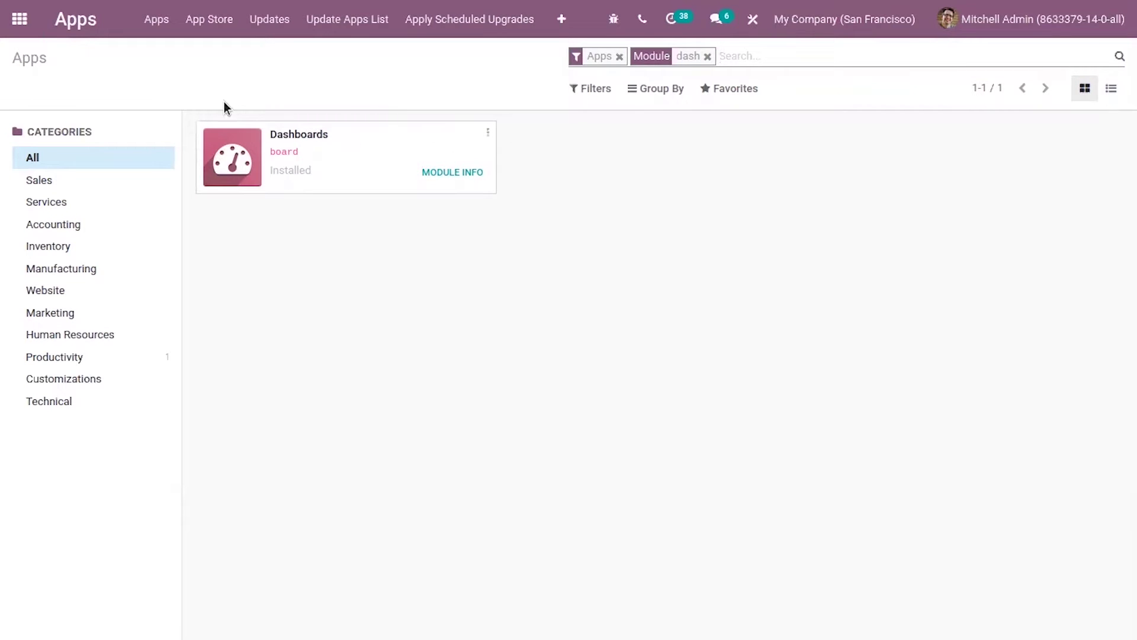
pyautogui.click(19, 19)
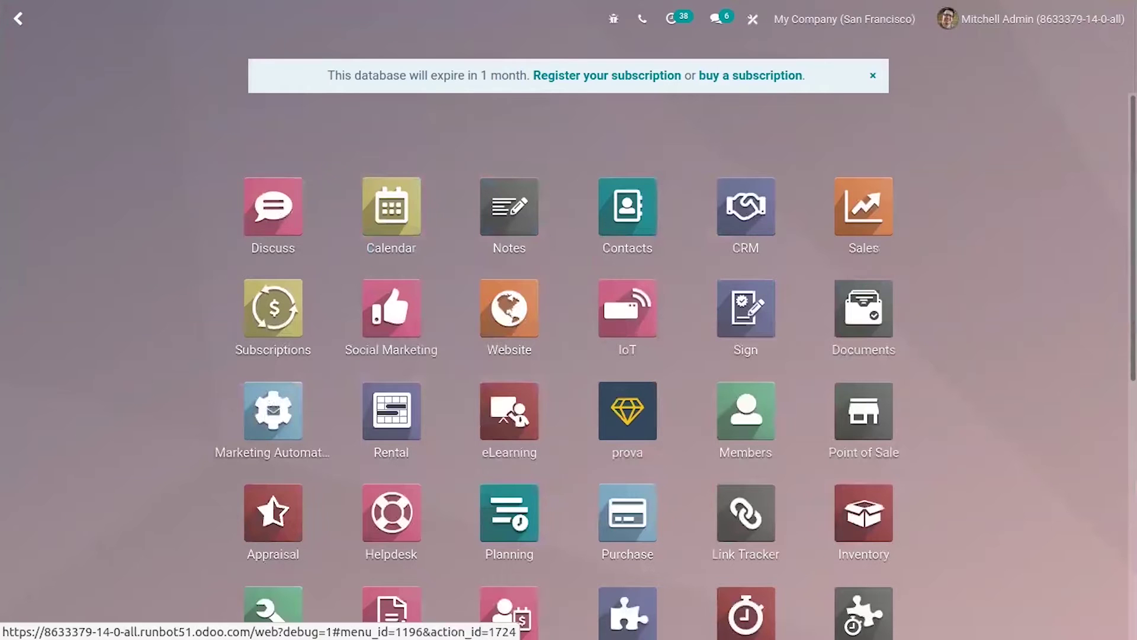
pyautogui.scroll(-4, 669, 371)
pyautogui.click(745, 576)
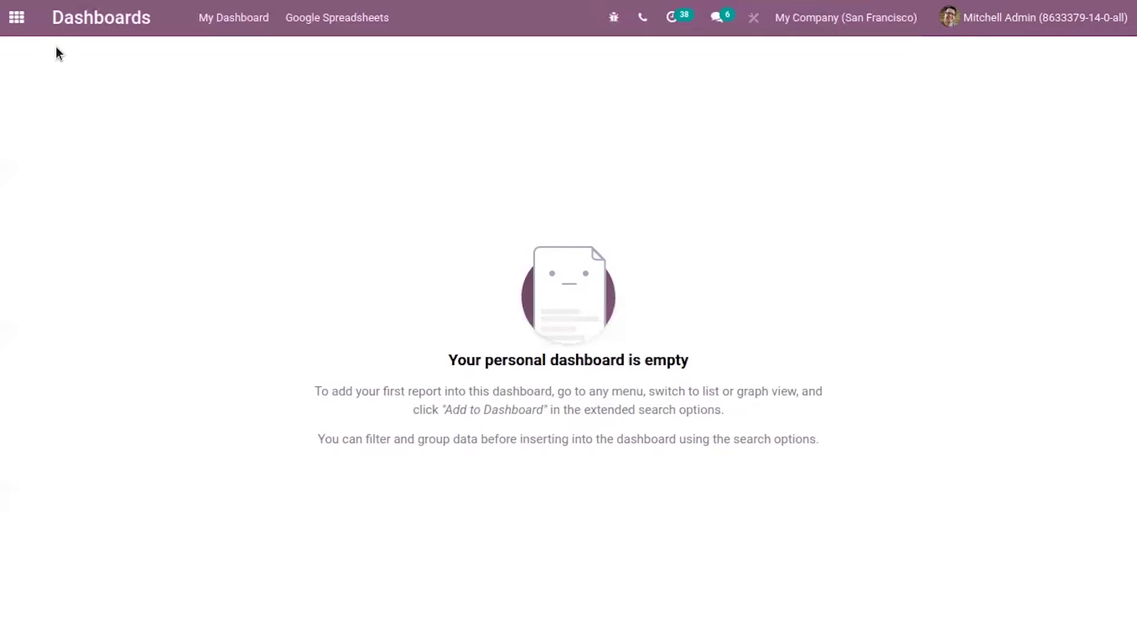
pyautogui.click(17, 17)
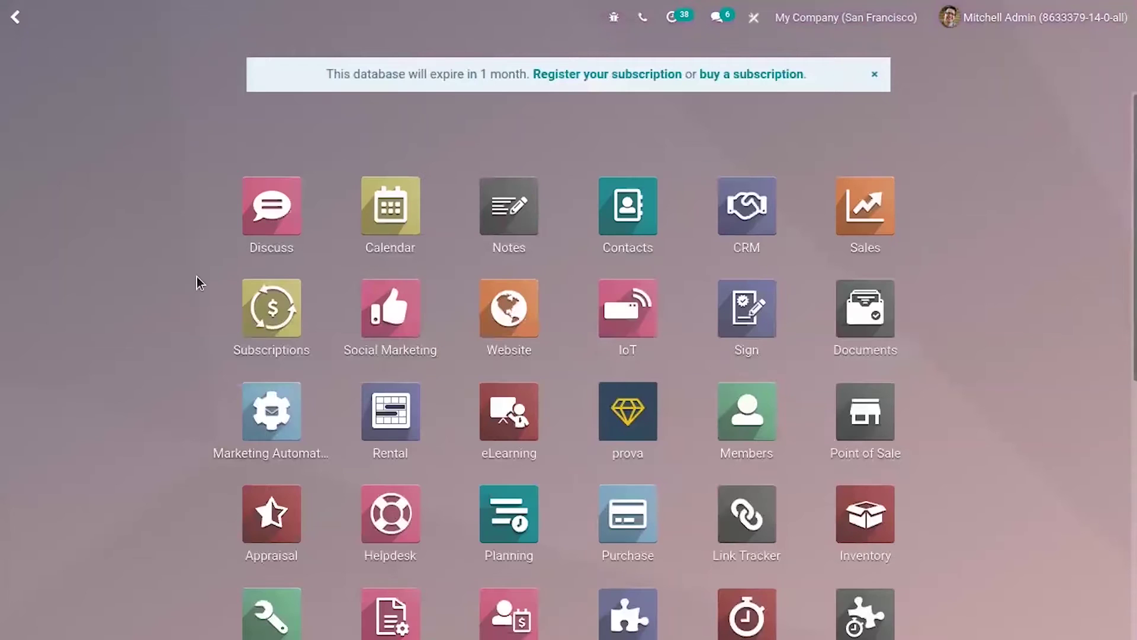
# Open the Sales Analysis report in pivot view and glance at its Favorites options.
pyautogui.click(865, 190)
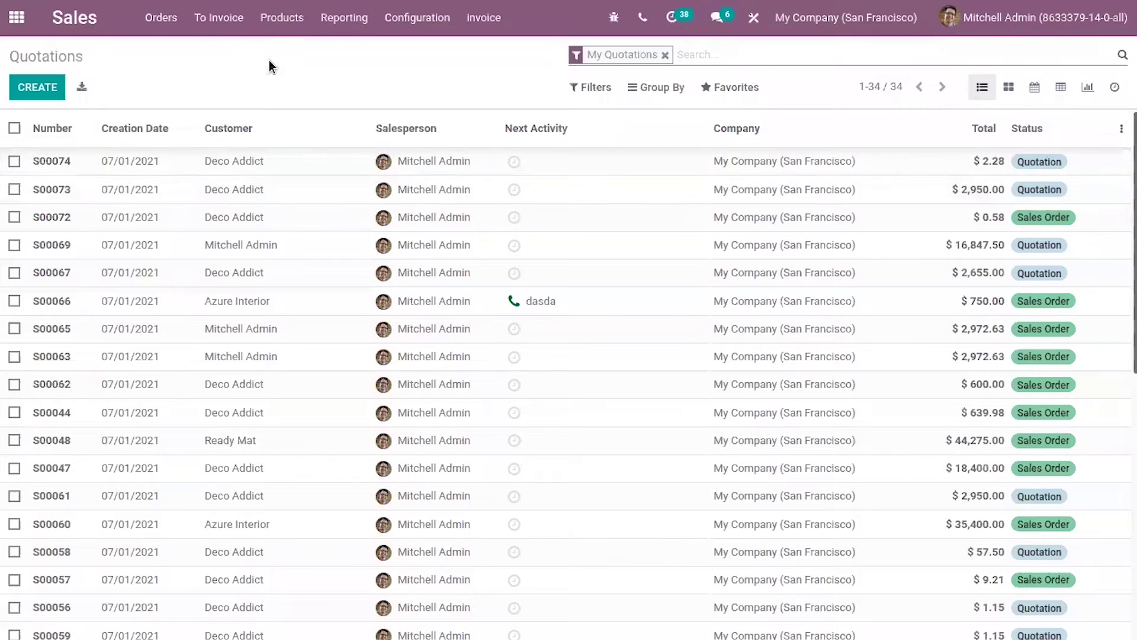
pyautogui.click(344, 17)
pyautogui.click(347, 53)
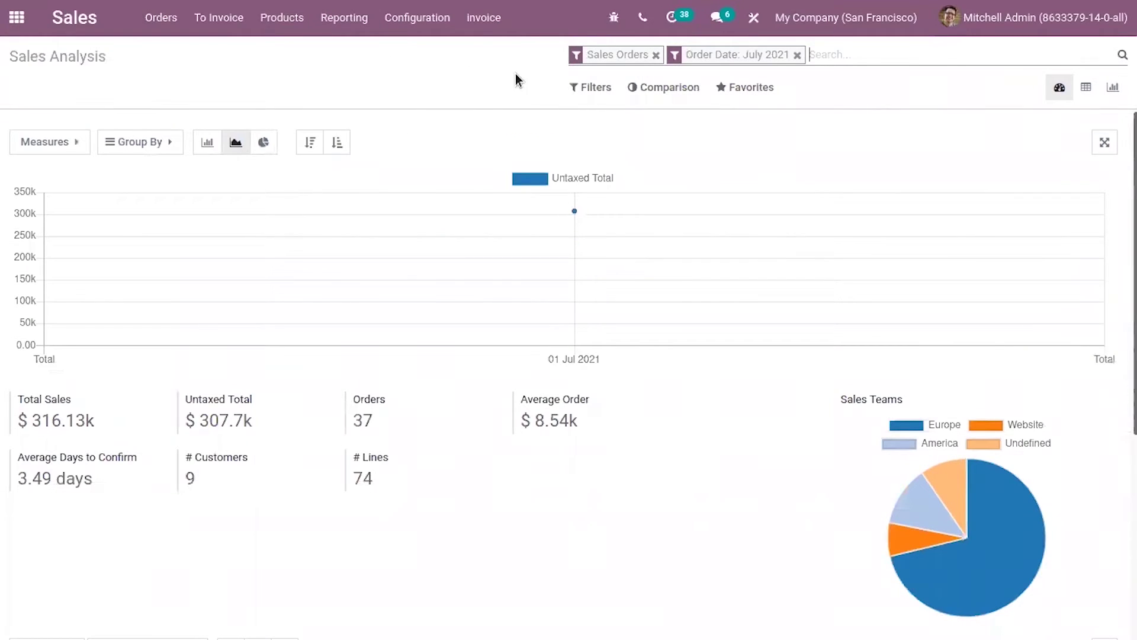
pyautogui.click(1089, 88)
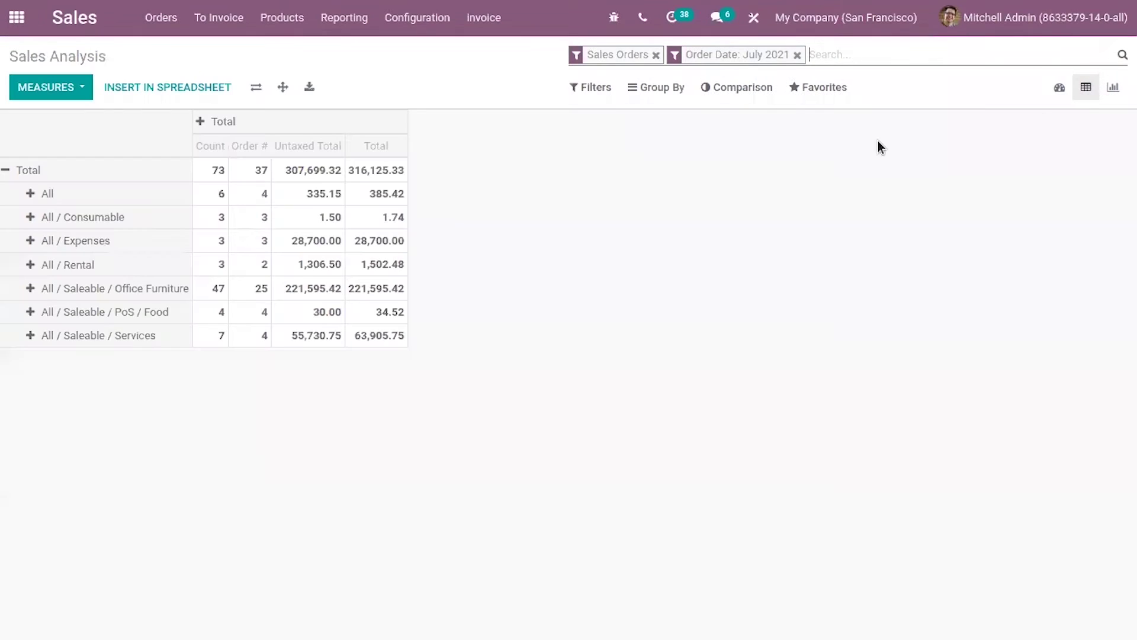
pyautogui.click(820, 88)
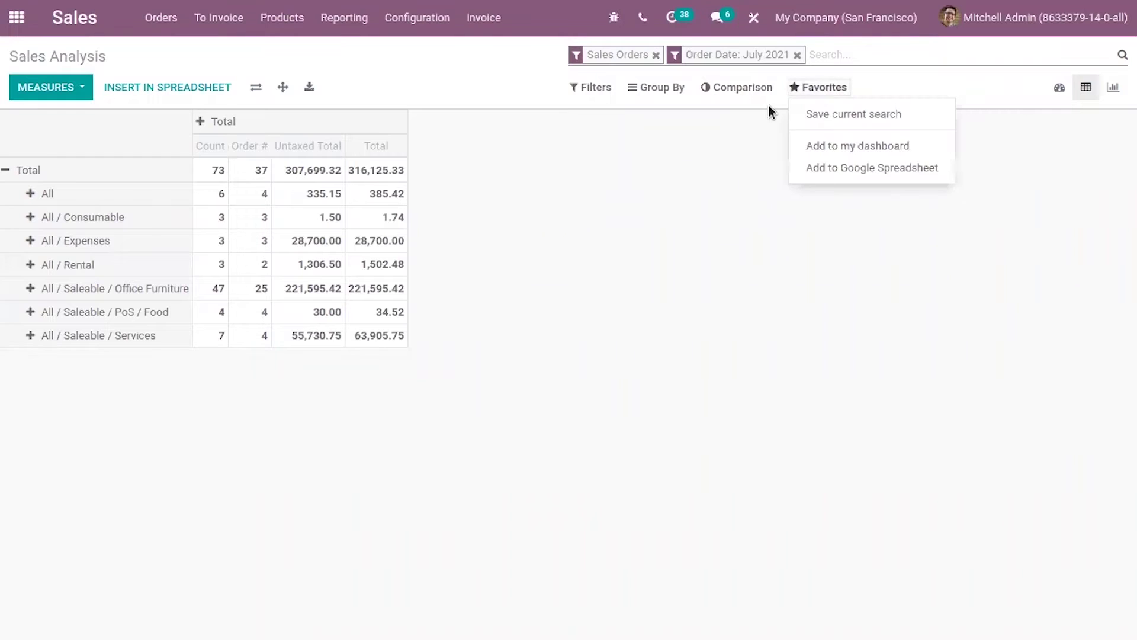
pyautogui.click(616, 176)
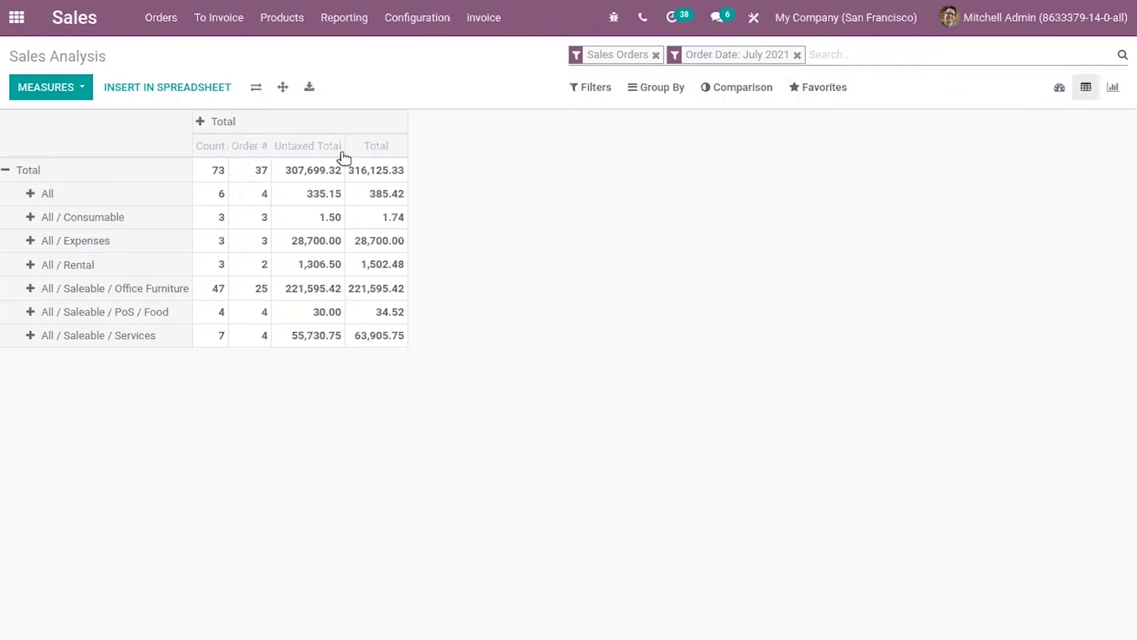
# Add Qty Delivered and Qty Invoiced as measures of the sales pivot.
pyautogui.click(53, 92)
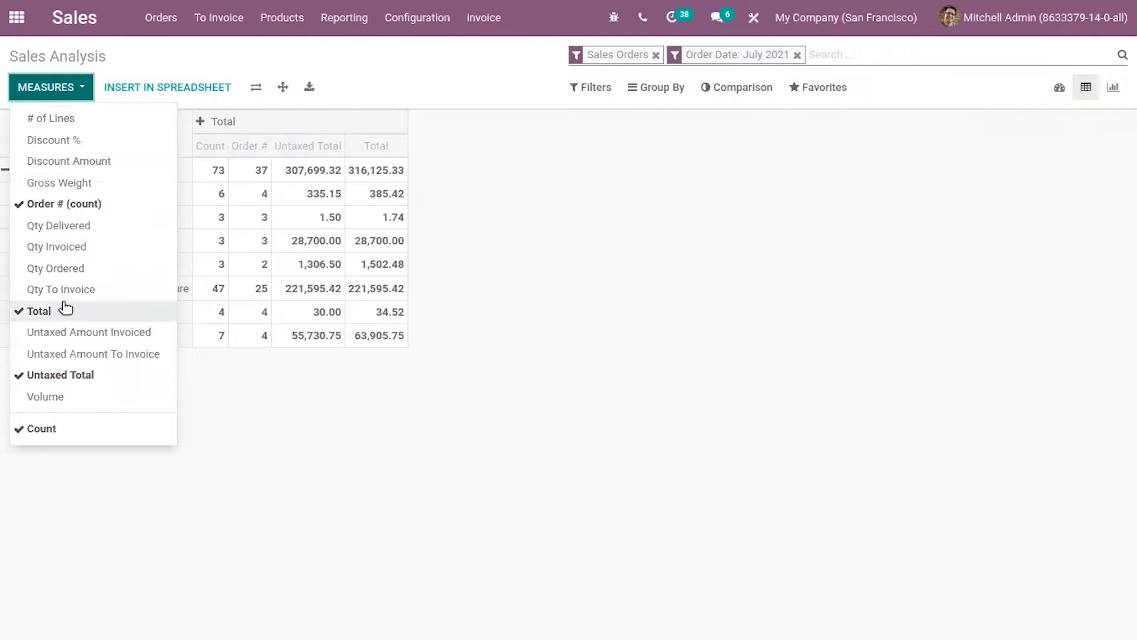
pyautogui.click(62, 225)
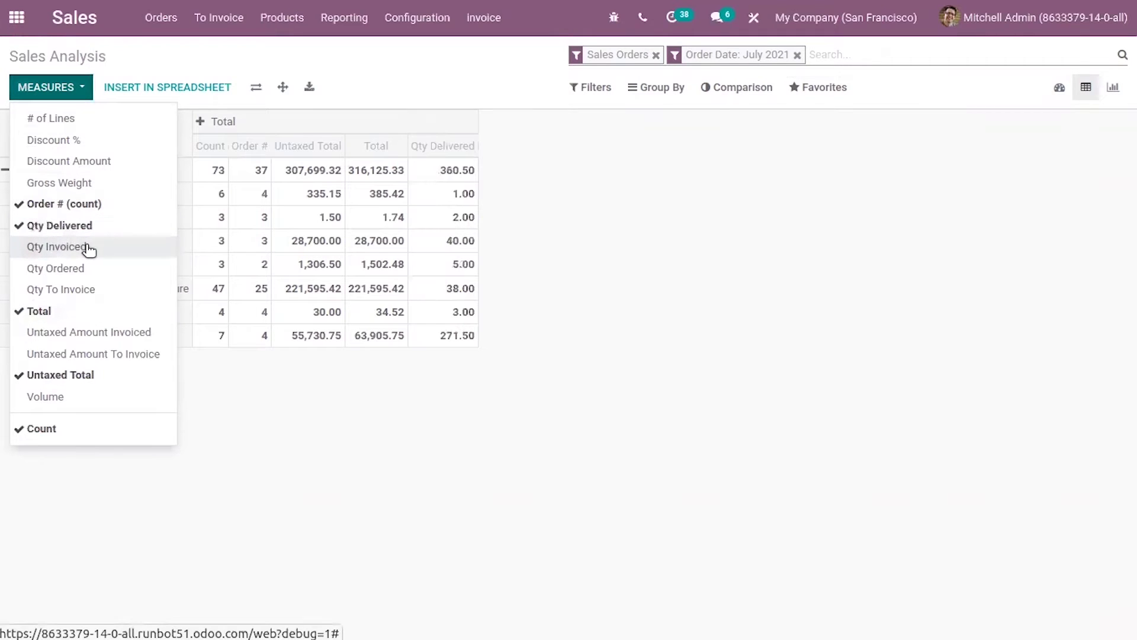
pyautogui.click(59, 246)
pyautogui.click(609, 228)
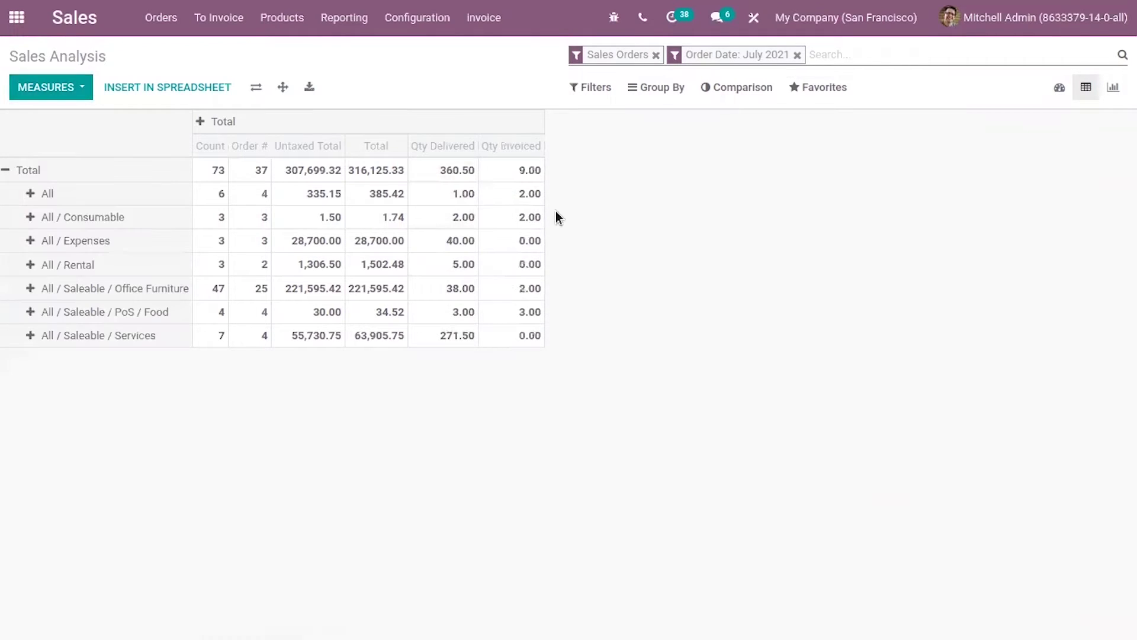
# Group the pivot rows by Salesperson after glancing at the filters.
pyautogui.click(596, 87)
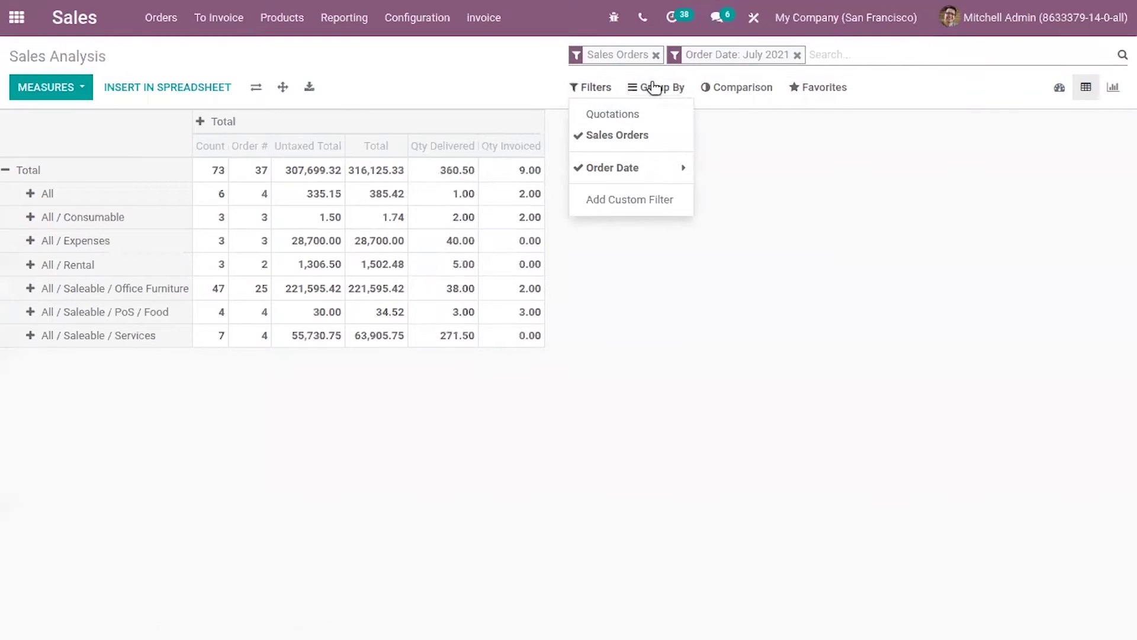
pyautogui.click(657, 87)
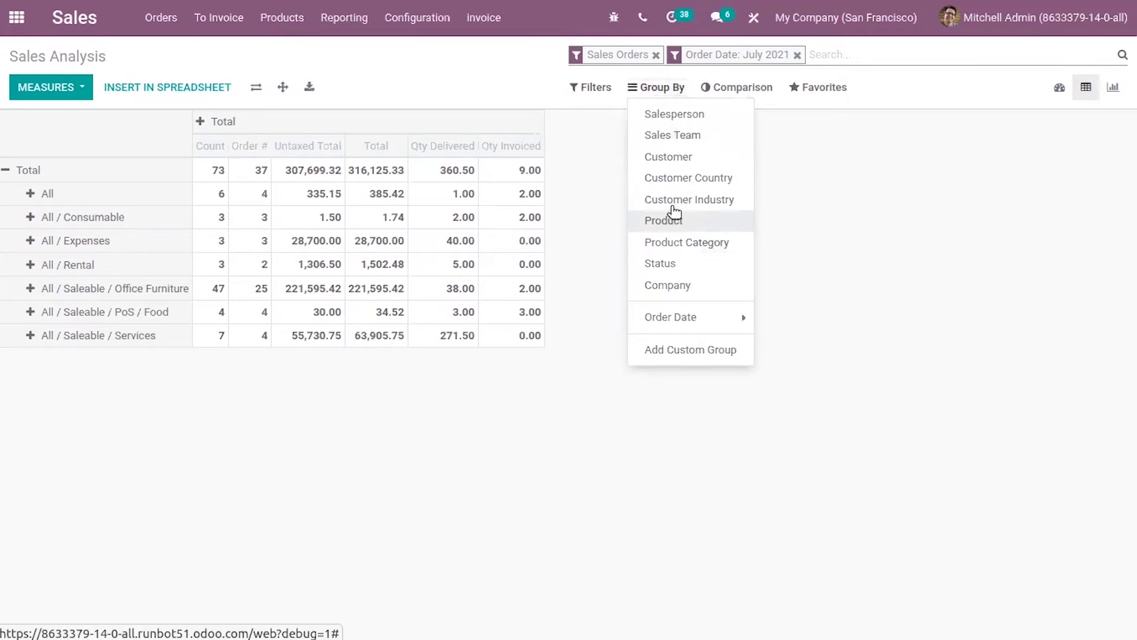
pyautogui.click(678, 115)
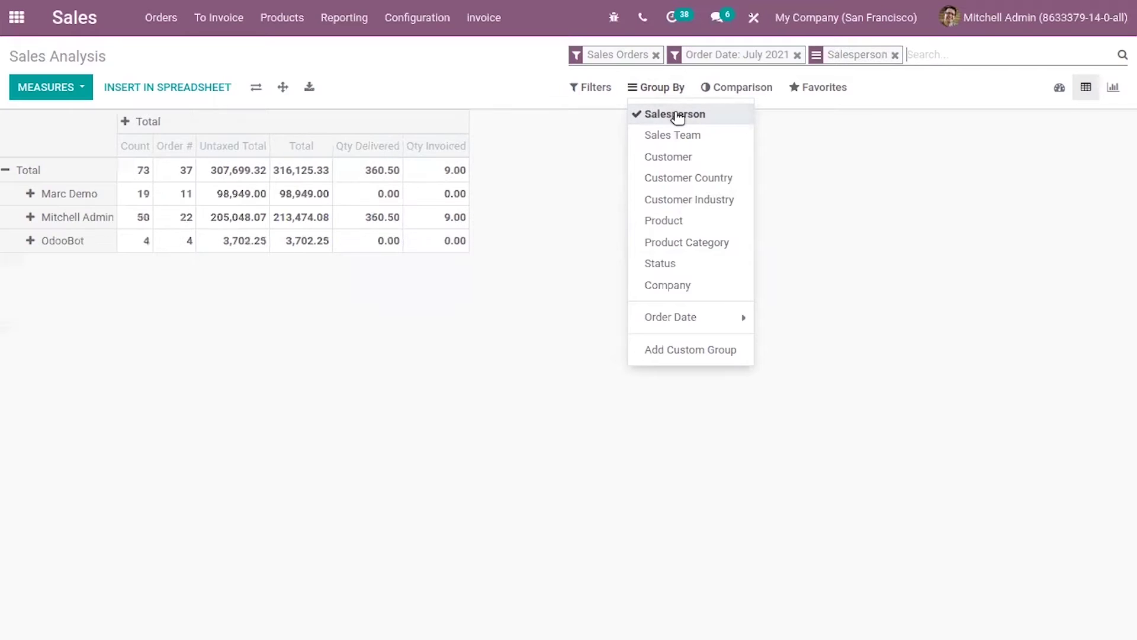
pyautogui.click(393, 385)
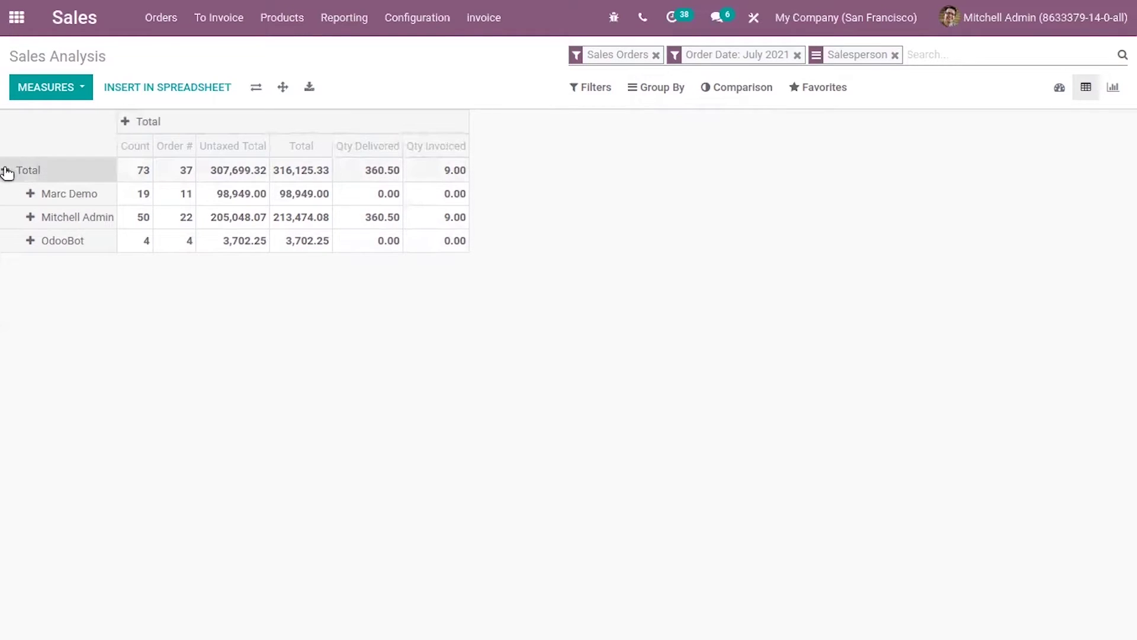
# Expand the first two salespeople, Marc Demo and Mitchell Admin, by Product.
pyautogui.click(30, 194)
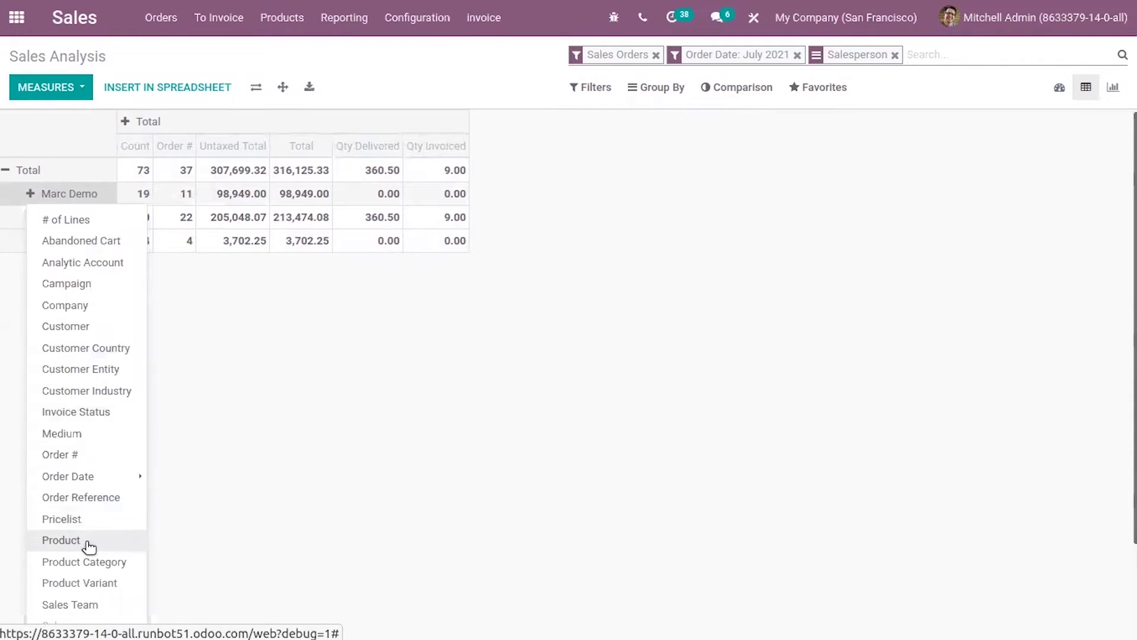
pyautogui.click(62, 540)
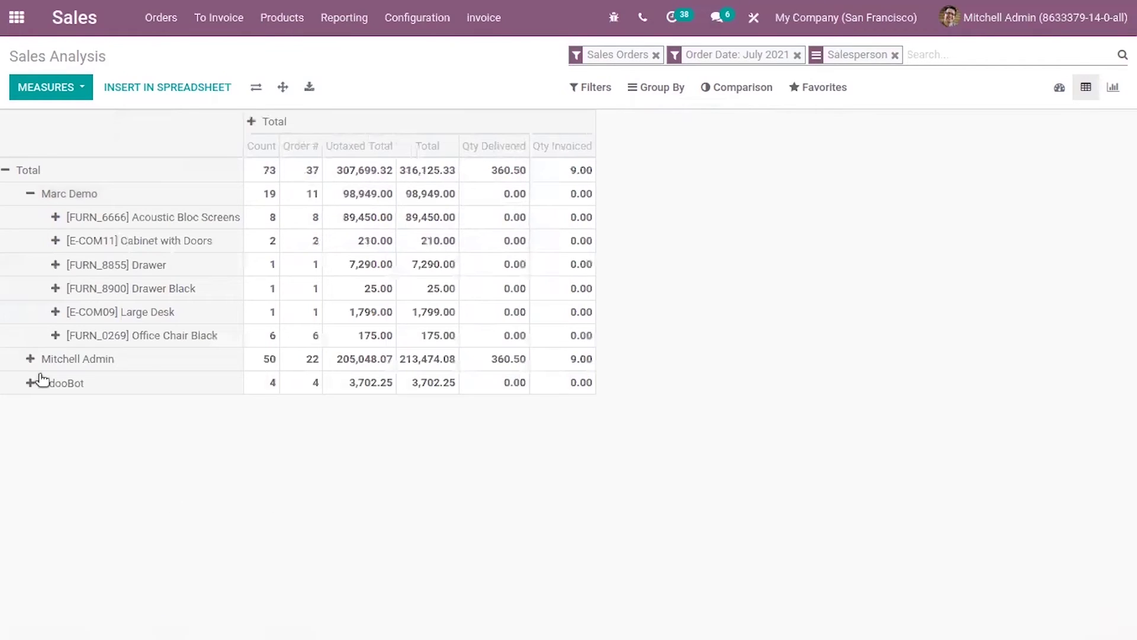
pyautogui.click(30, 360)
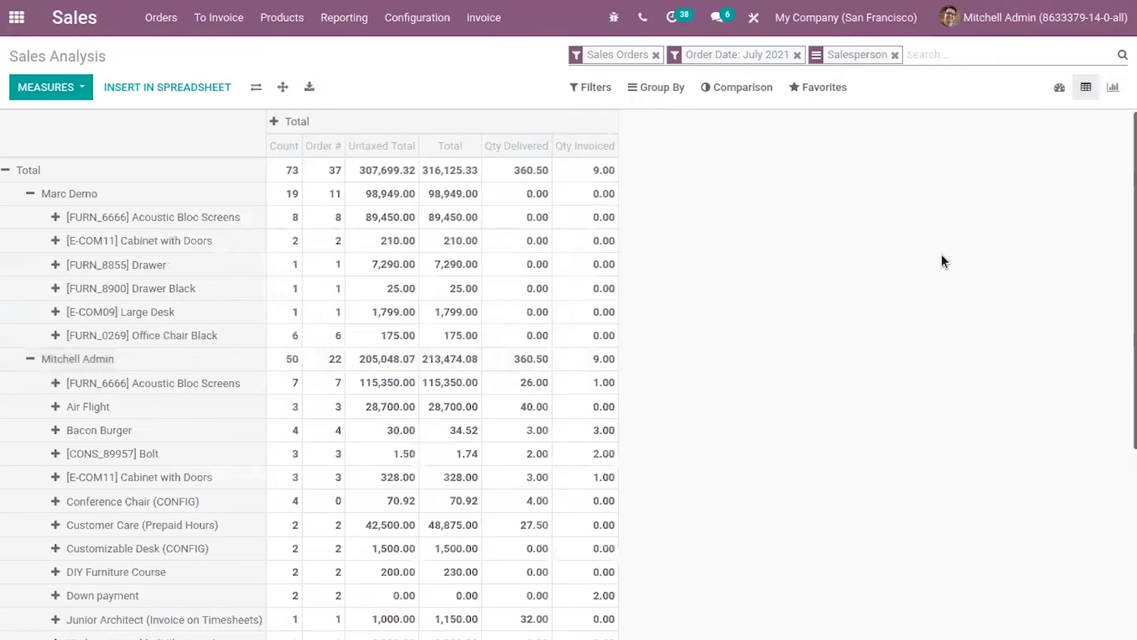
pyautogui.scroll(-5, 943, 261)
pyautogui.scroll(-3, 977, 355)
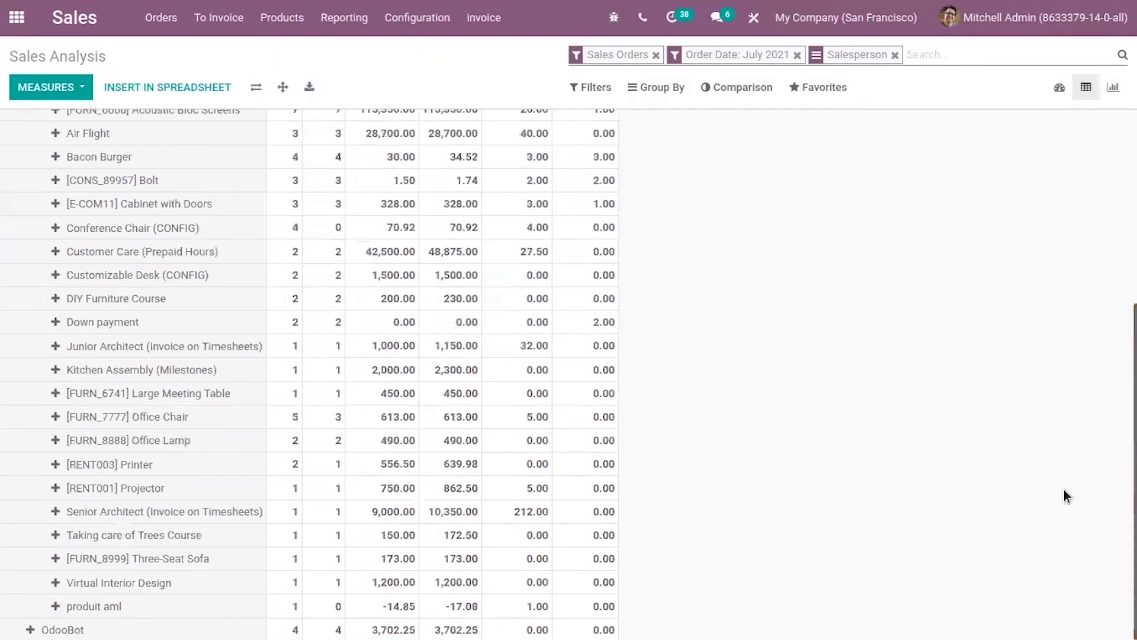
pyautogui.scroll(8, 1004, 267)
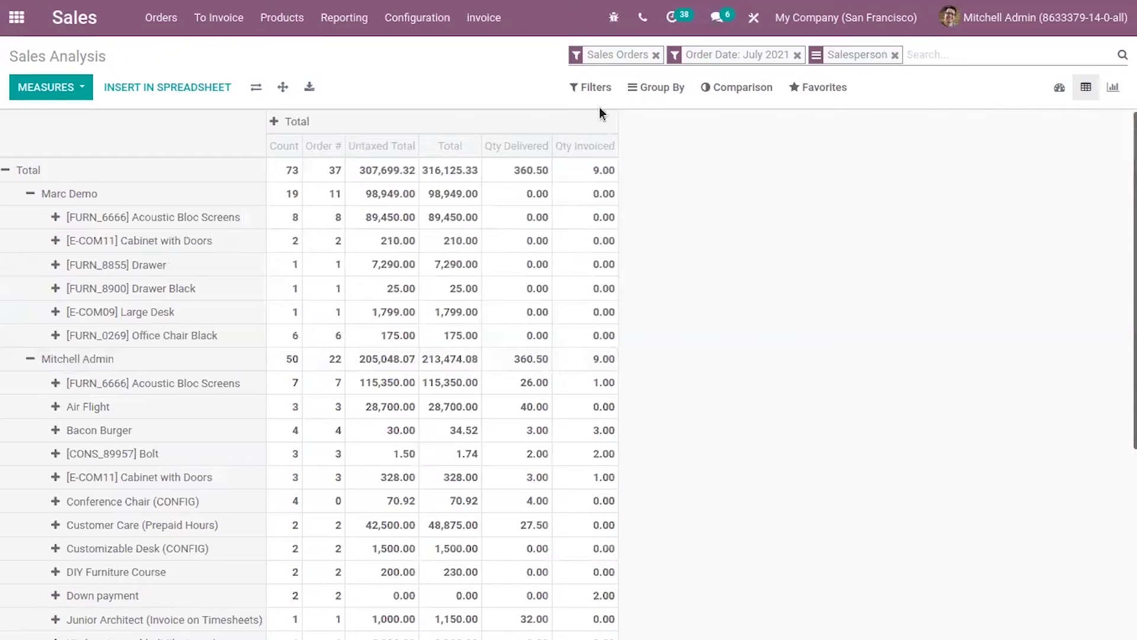
pyautogui.click(823, 87)
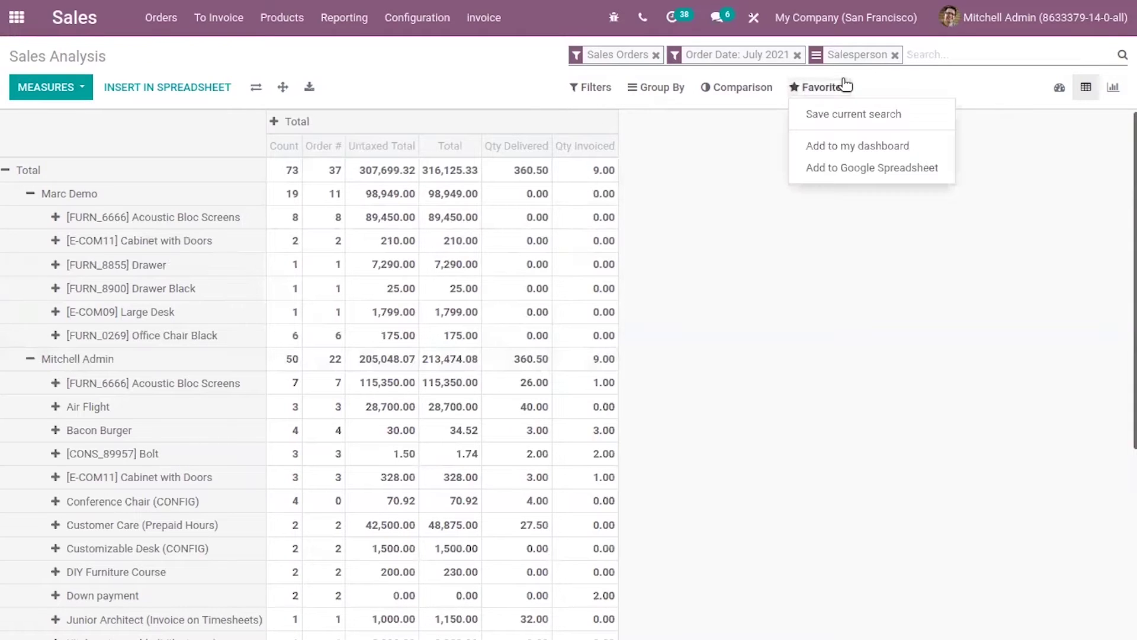
# Add the pivot to my dashboard as 'Sales Person Wise Sales Analysis Report'.
pyautogui.click(693, 195)
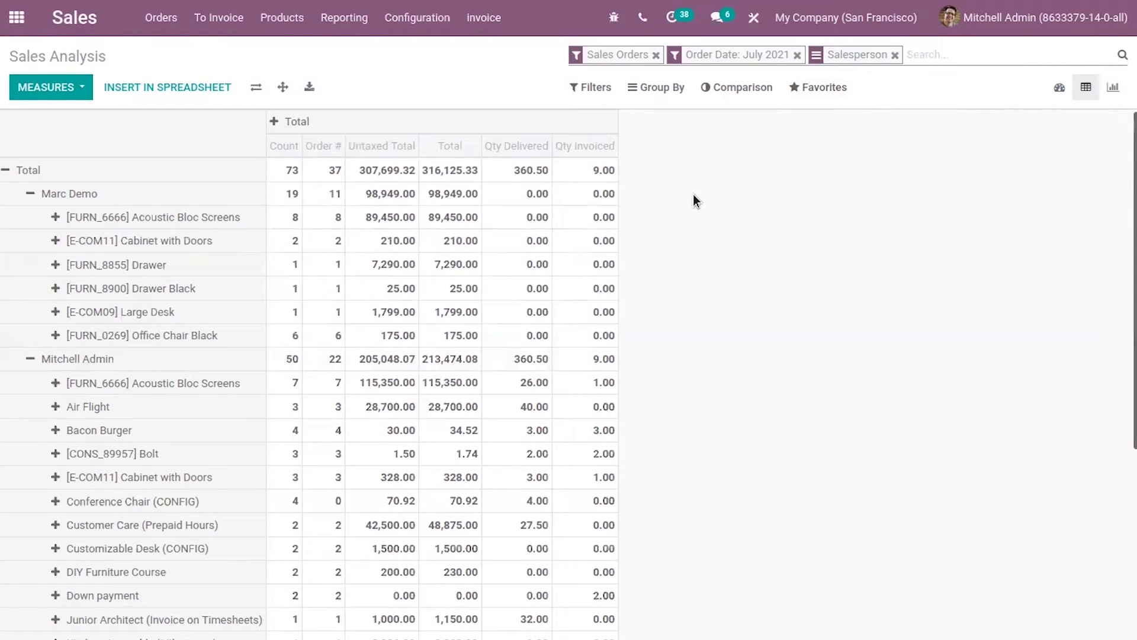
pyautogui.click(824, 88)
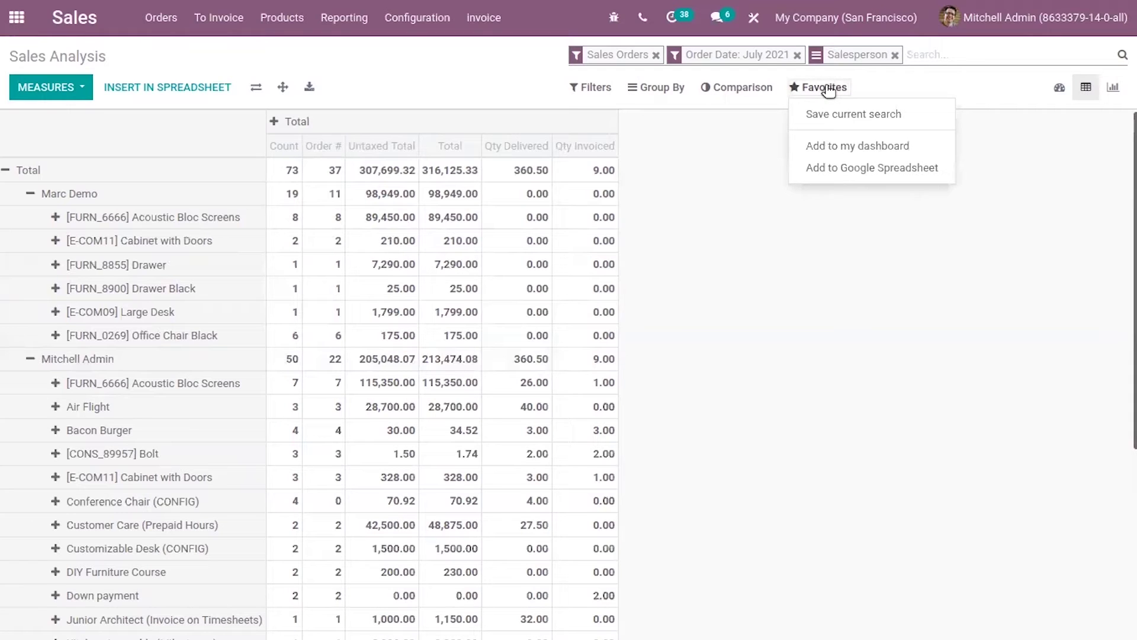
pyautogui.click(854, 147)
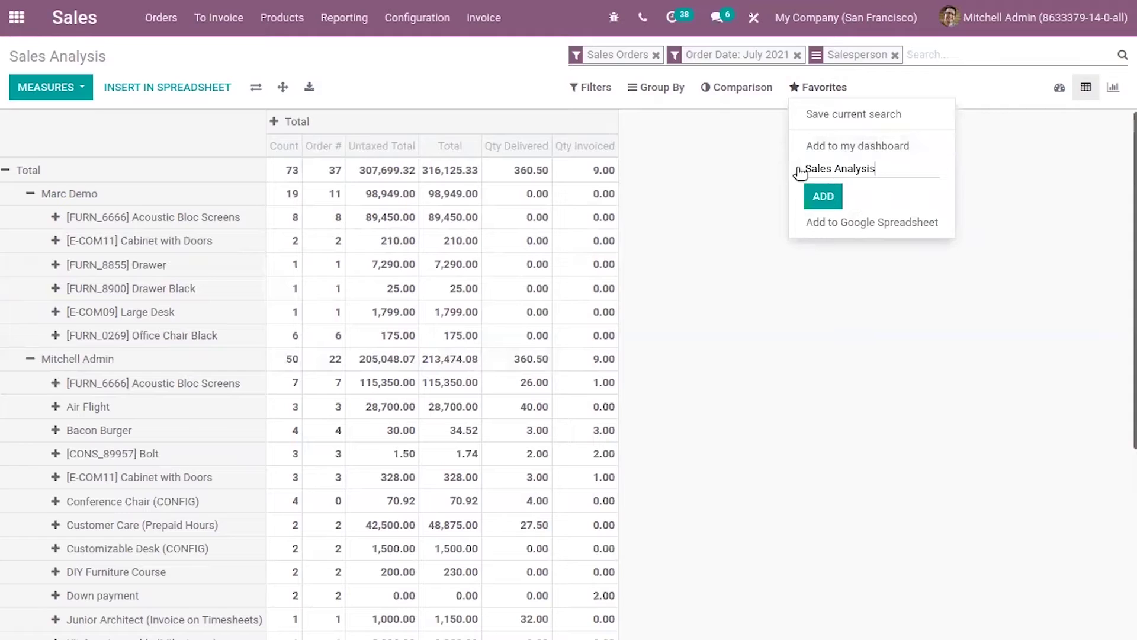
pyautogui.write('Sales Pe')
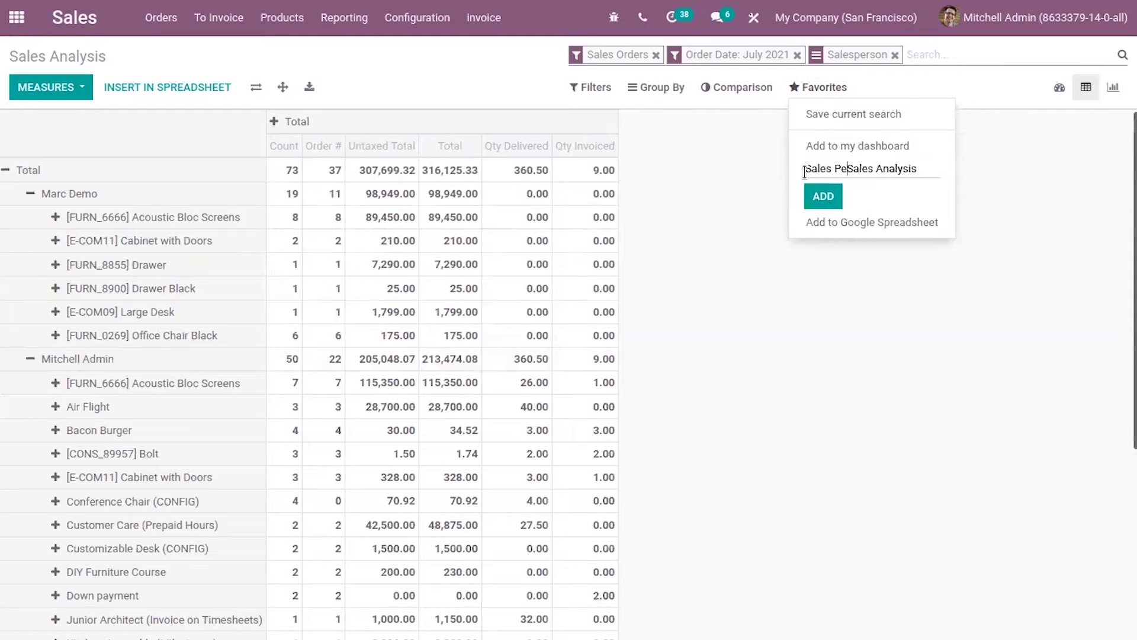
pyautogui.write('rson WisSales')
pyautogui.press('End')
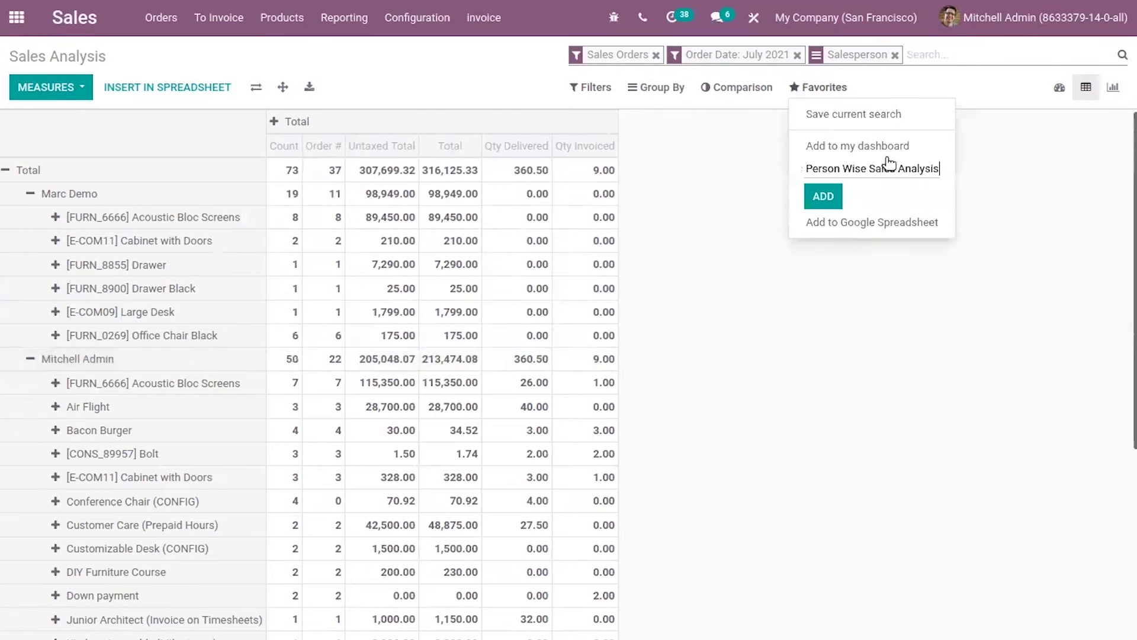
pyautogui.write('Repo')
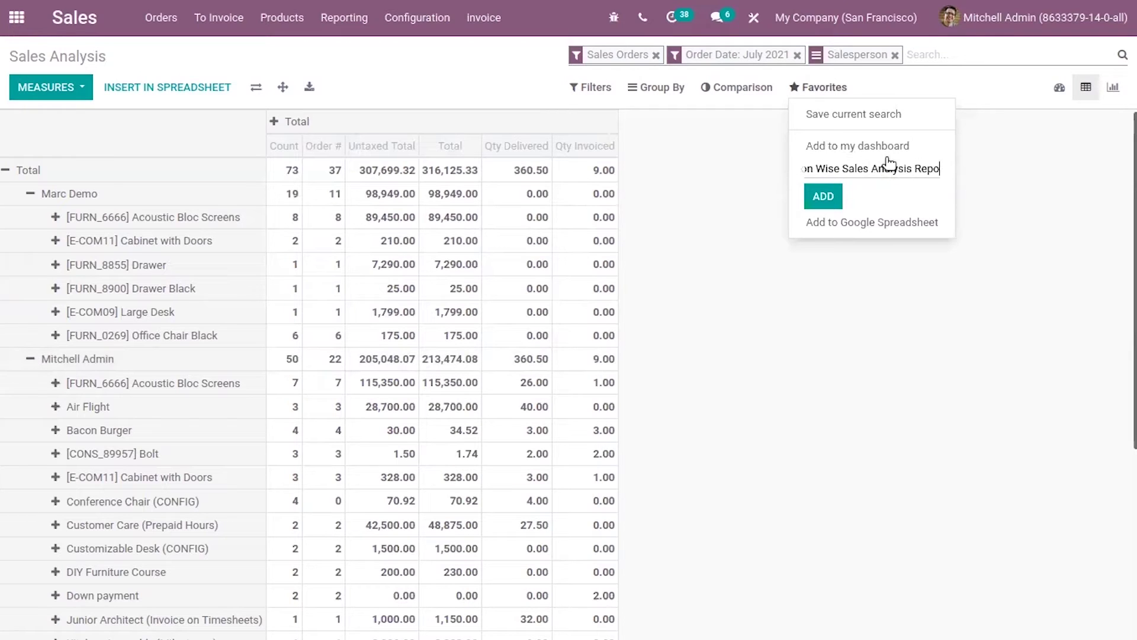
pyautogui.write('rt')
pyautogui.click(823, 196)
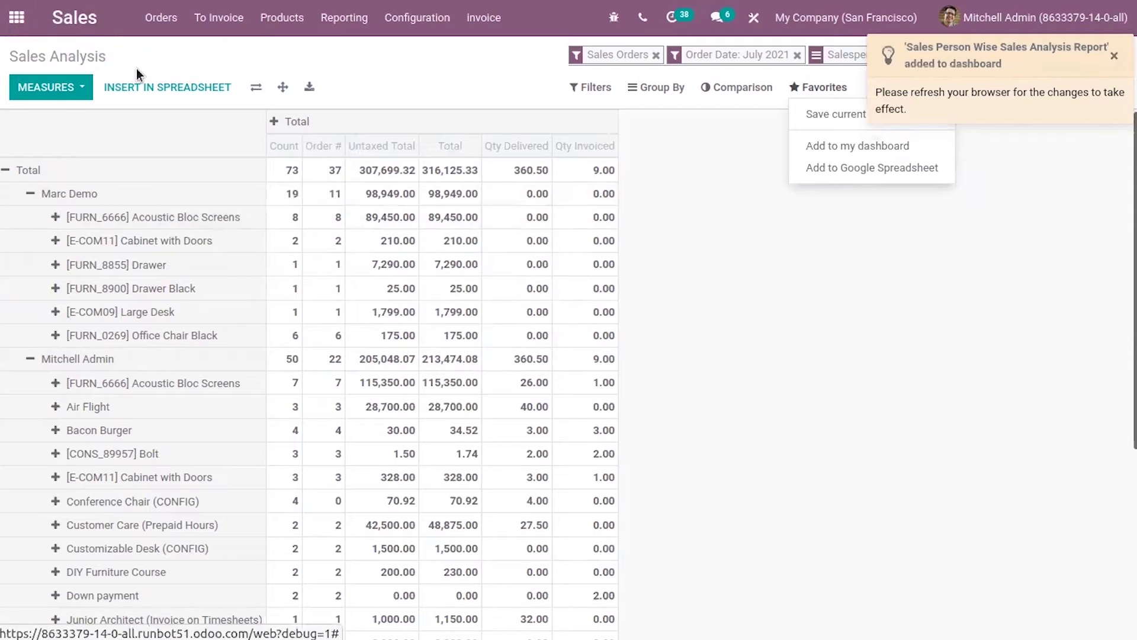
# Exit fullscreen, reload the page and return to the apps home screen.
pyautogui.press('F11')
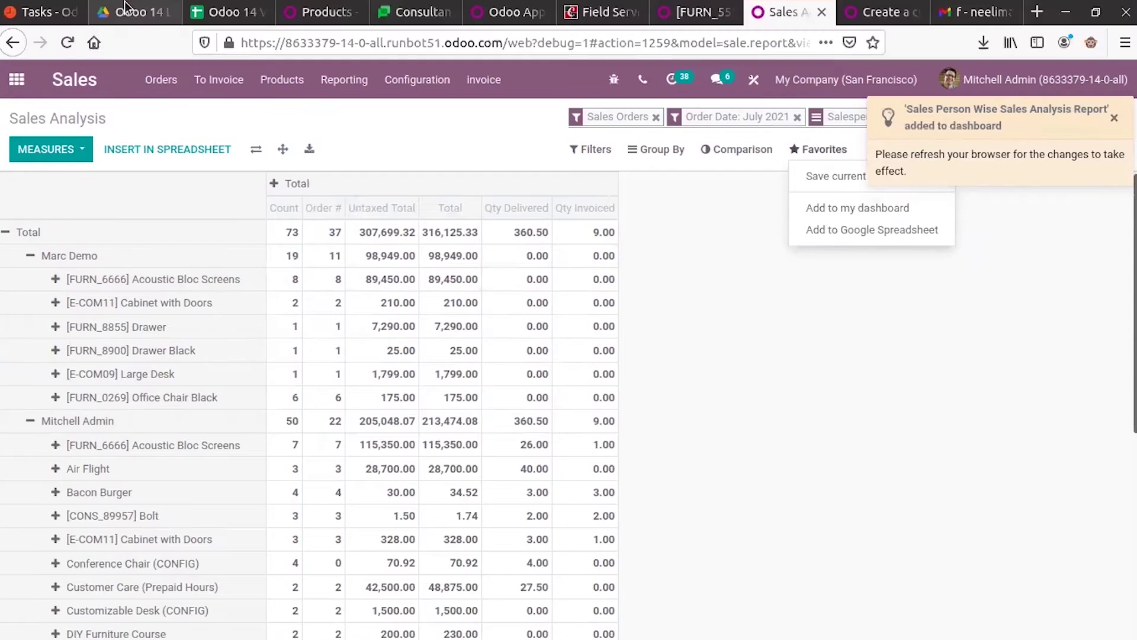
pyautogui.click(67, 42)
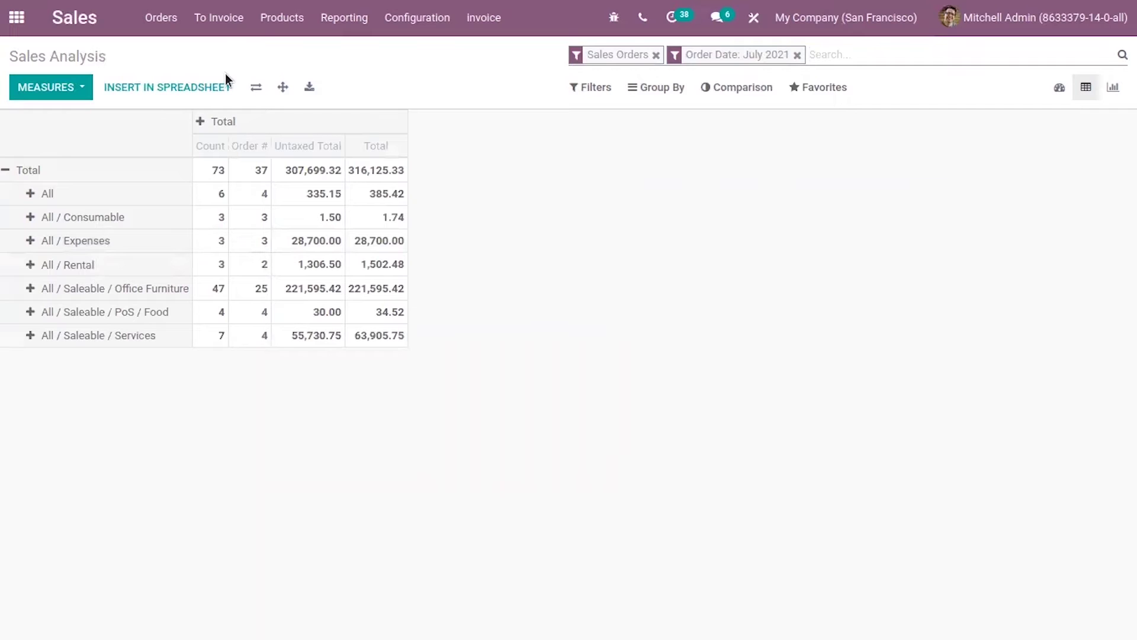
pyautogui.click(16, 17)
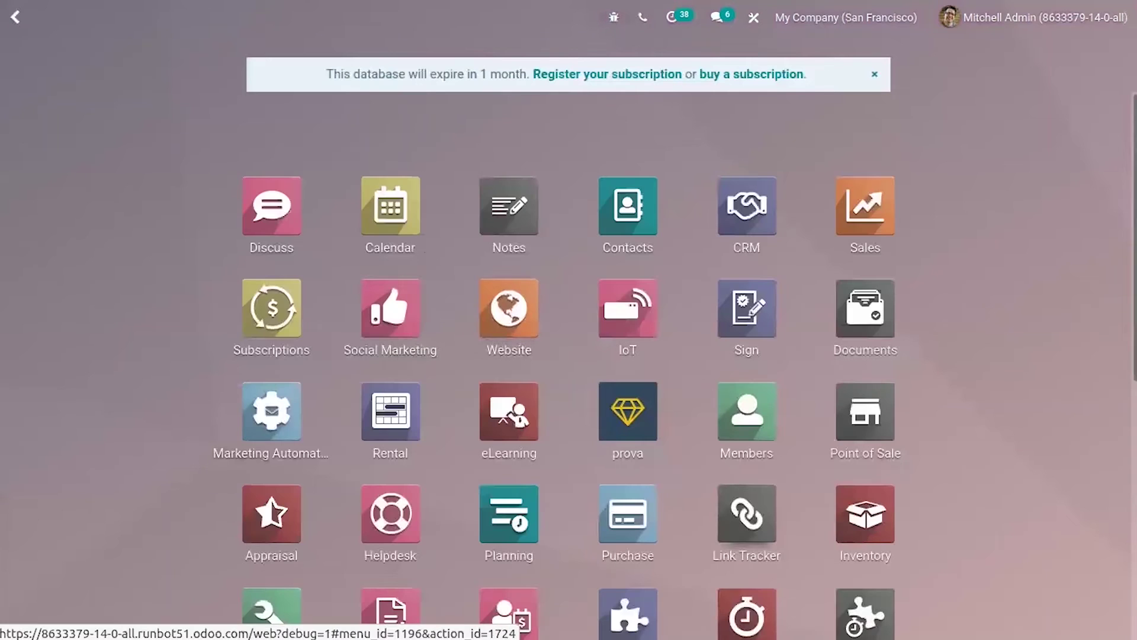
pyautogui.scroll(-5, 746, 515)
# Check the Sales Person Wise Sales Analysis Report on Dashboards, then return to the apps overview.
pyautogui.click(769, 491)
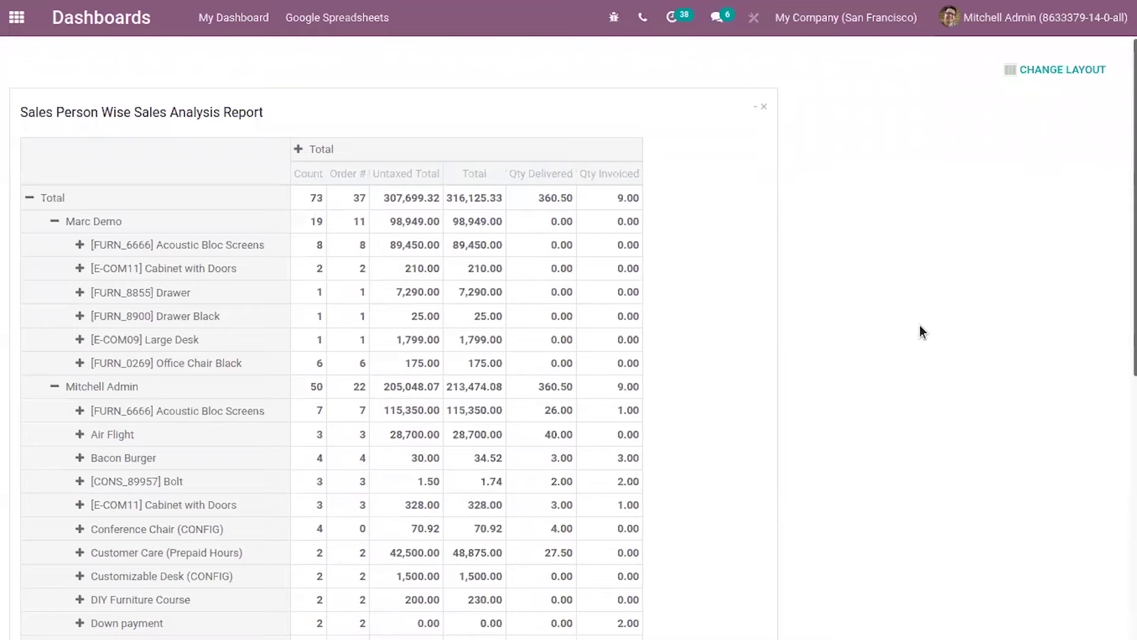
pyautogui.scroll(-8, 920, 325)
pyautogui.scroll(-1, 919, 324)
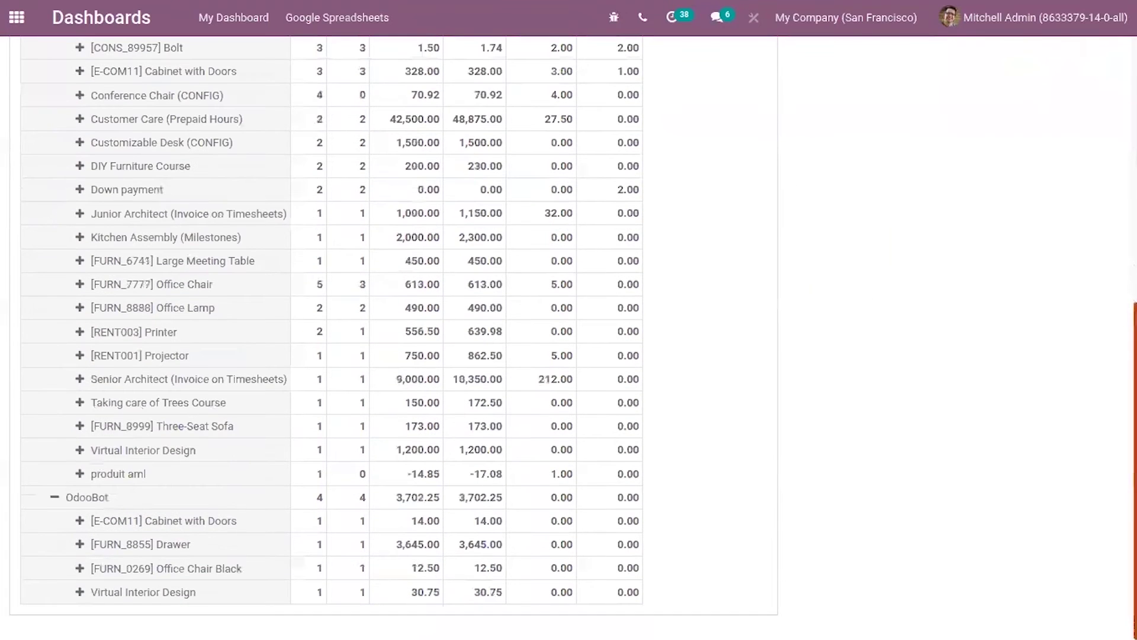
pyautogui.scroll(10, 920, 325)
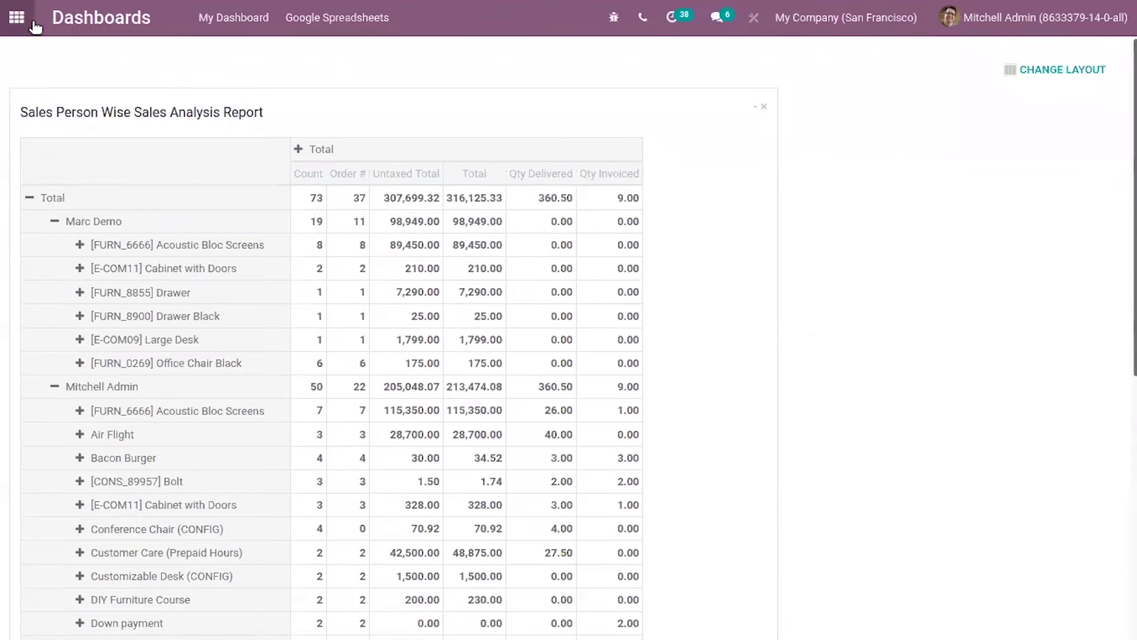
pyautogui.click(16, 17)
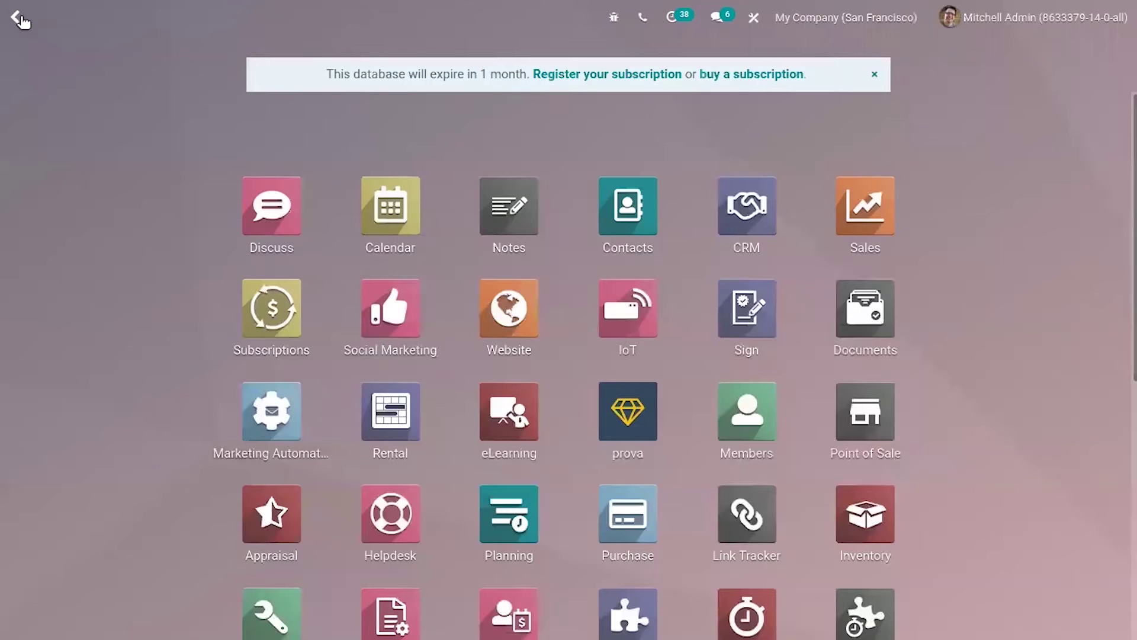
pyautogui.click(747, 206)
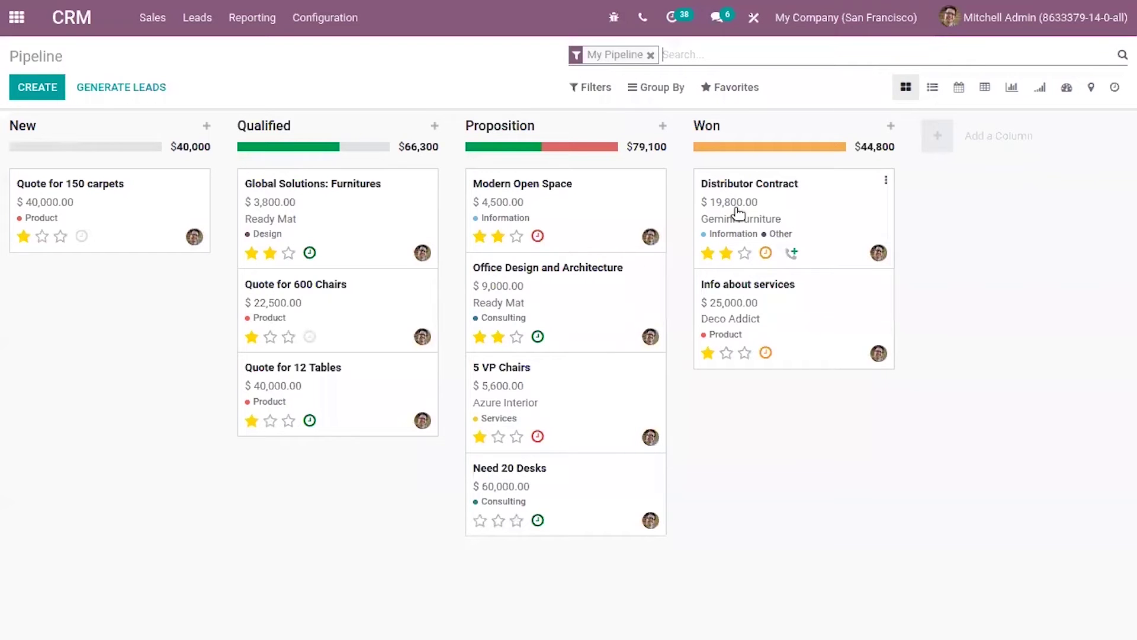
# Open CRM's Pipeline Analysis report and switch it to the full graph view.
pyautogui.click(253, 18)
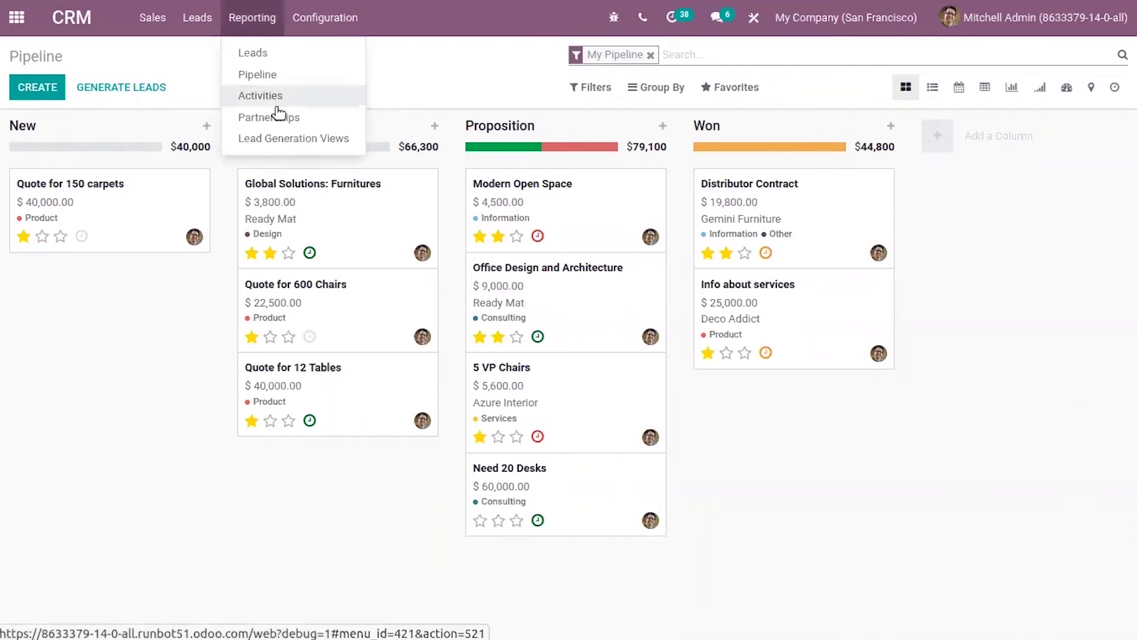
pyautogui.click(261, 75)
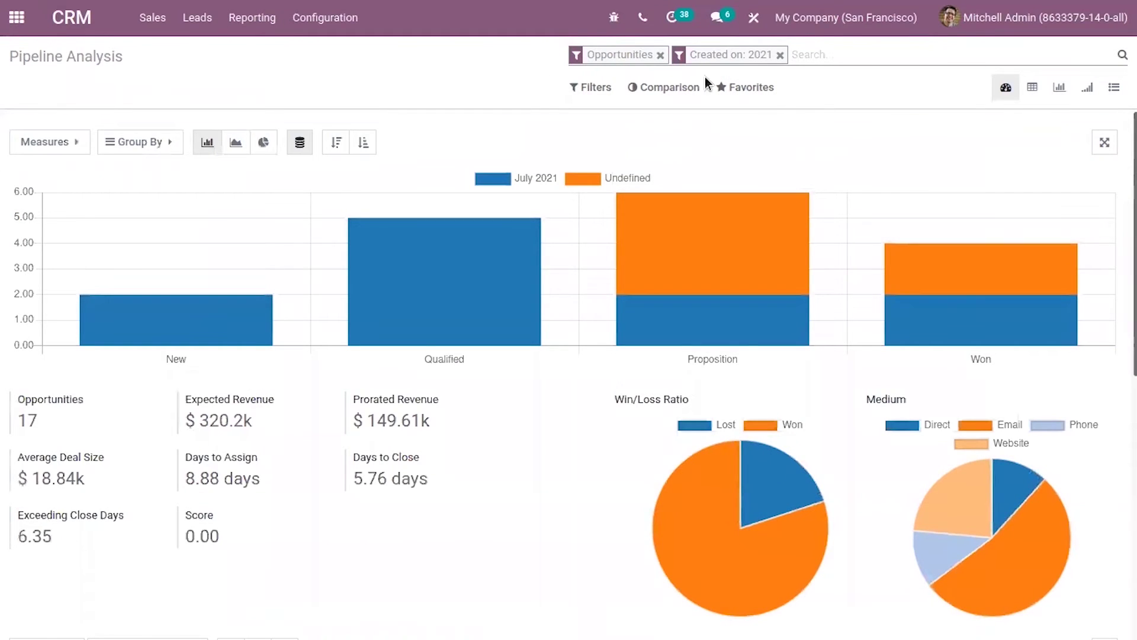
pyautogui.click(1060, 87)
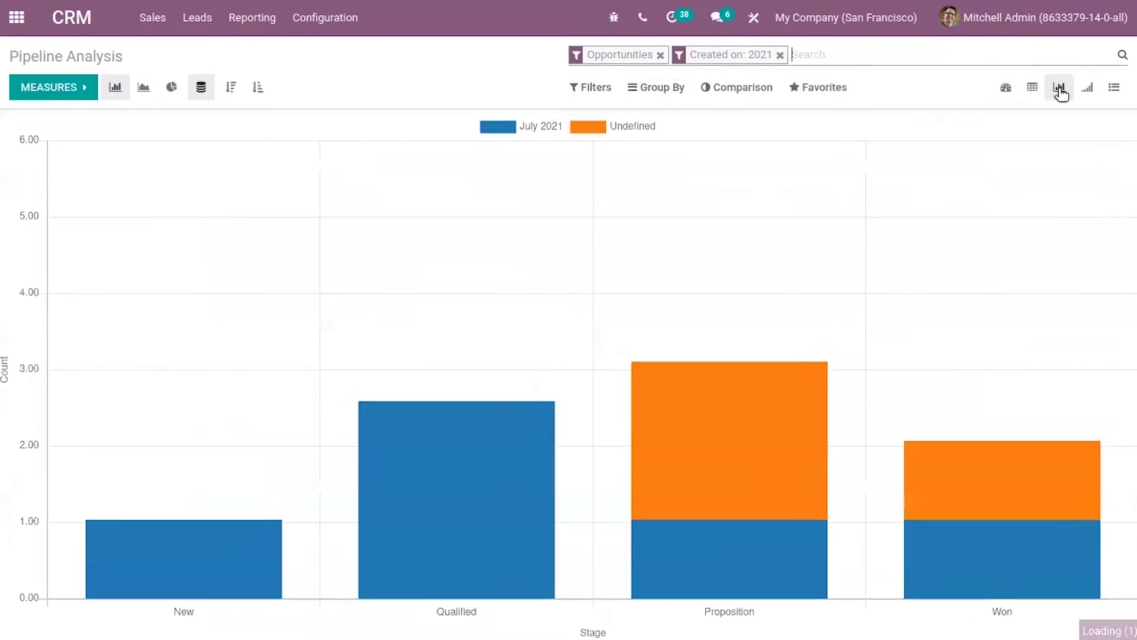
pyautogui.click(595, 87)
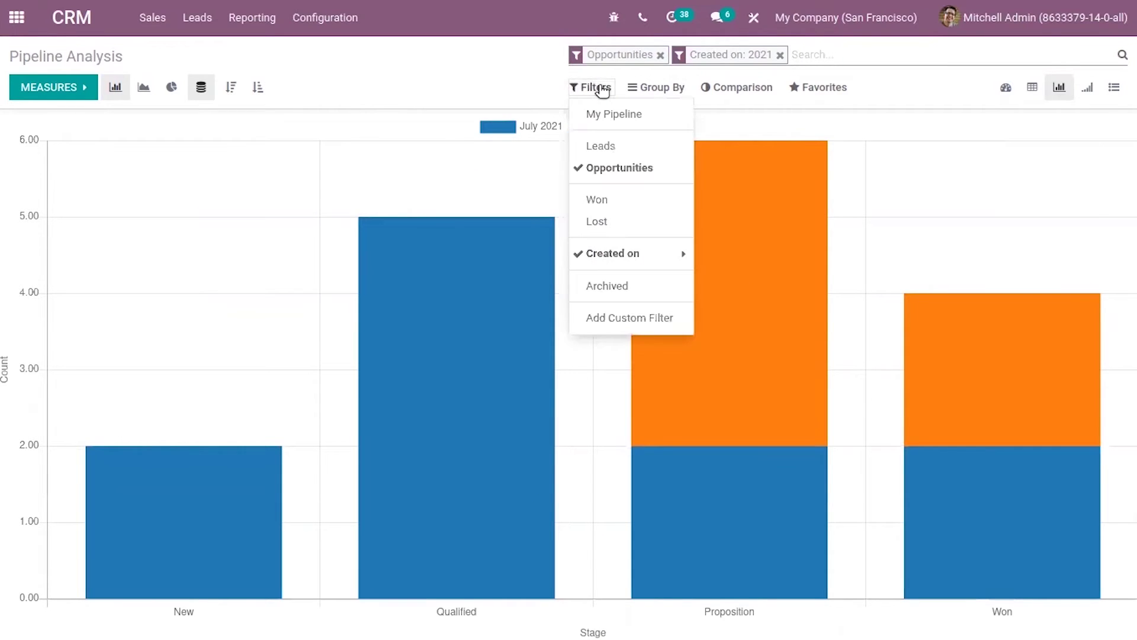
# Group the 2021 opportunities graph by Country then Salesperson, compared with the previous period.
pyautogui.click(662, 90)
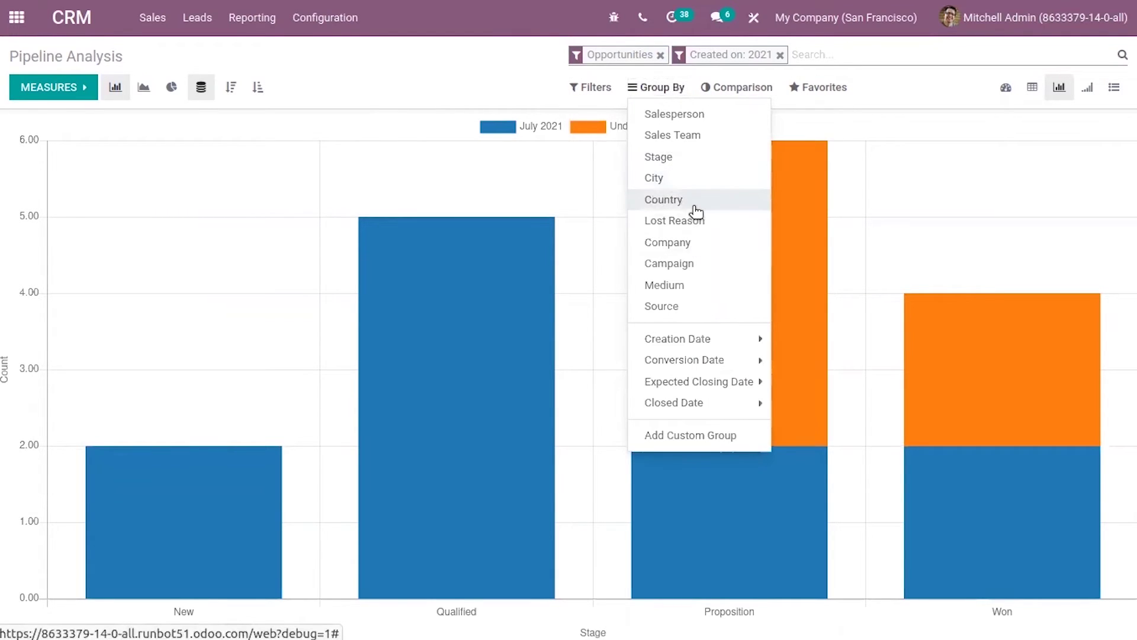
pyautogui.click(664, 200)
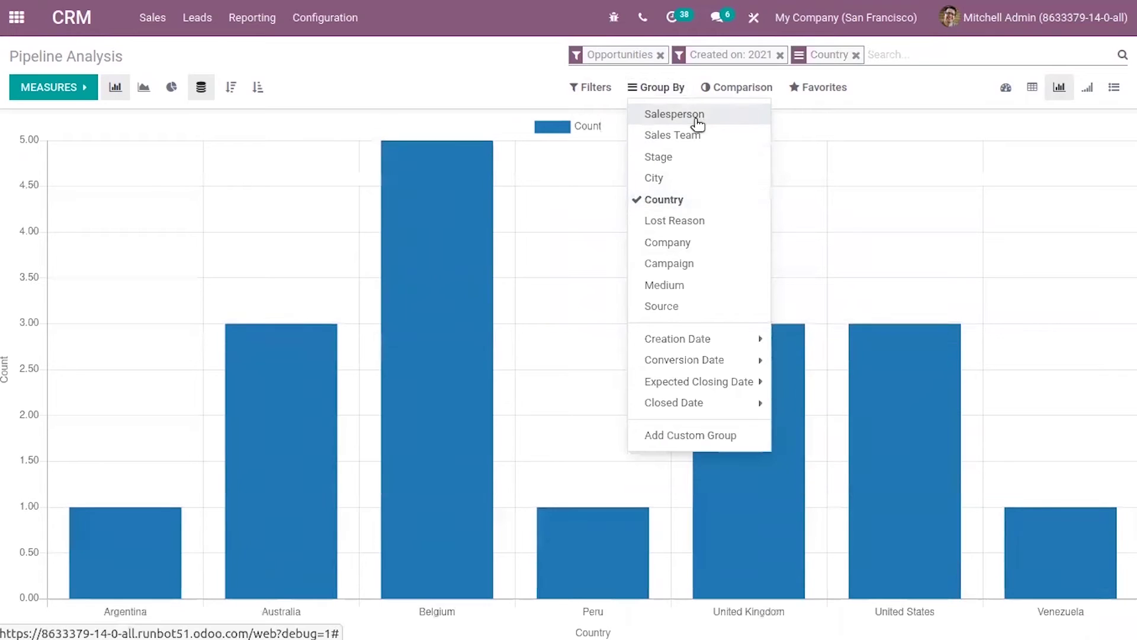
pyautogui.click(674, 113)
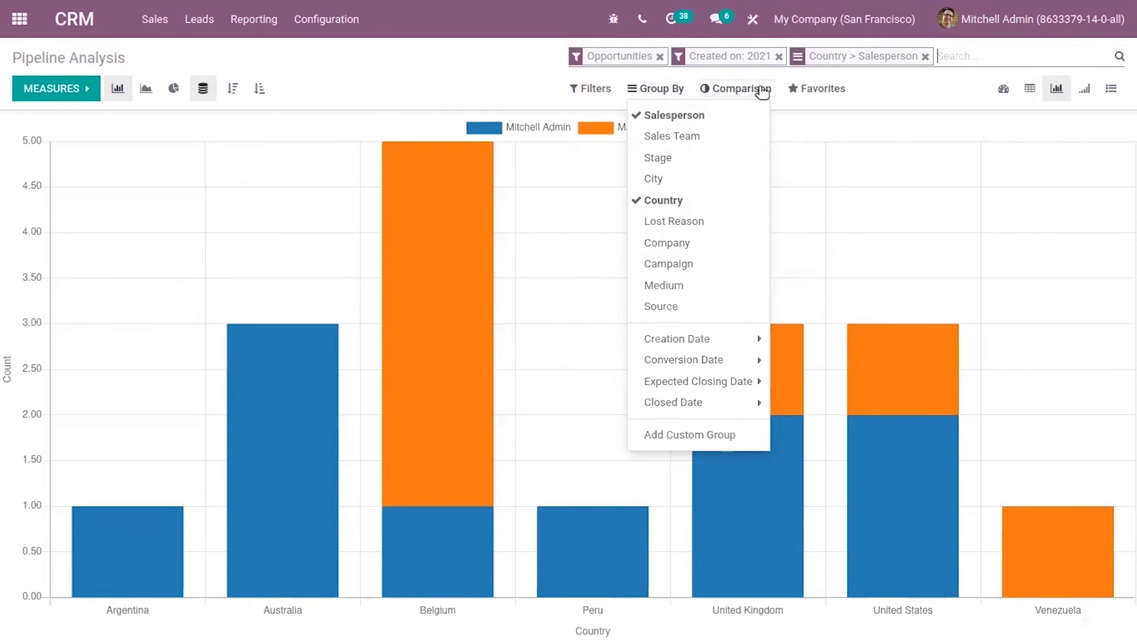
pyautogui.click(742, 88)
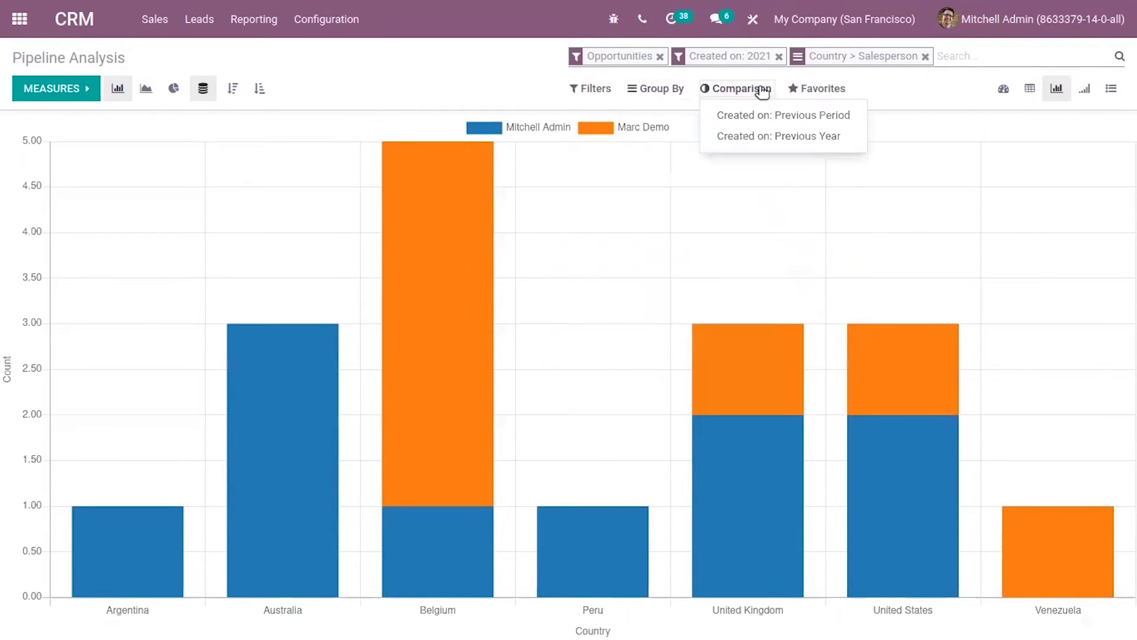
pyautogui.click(807, 116)
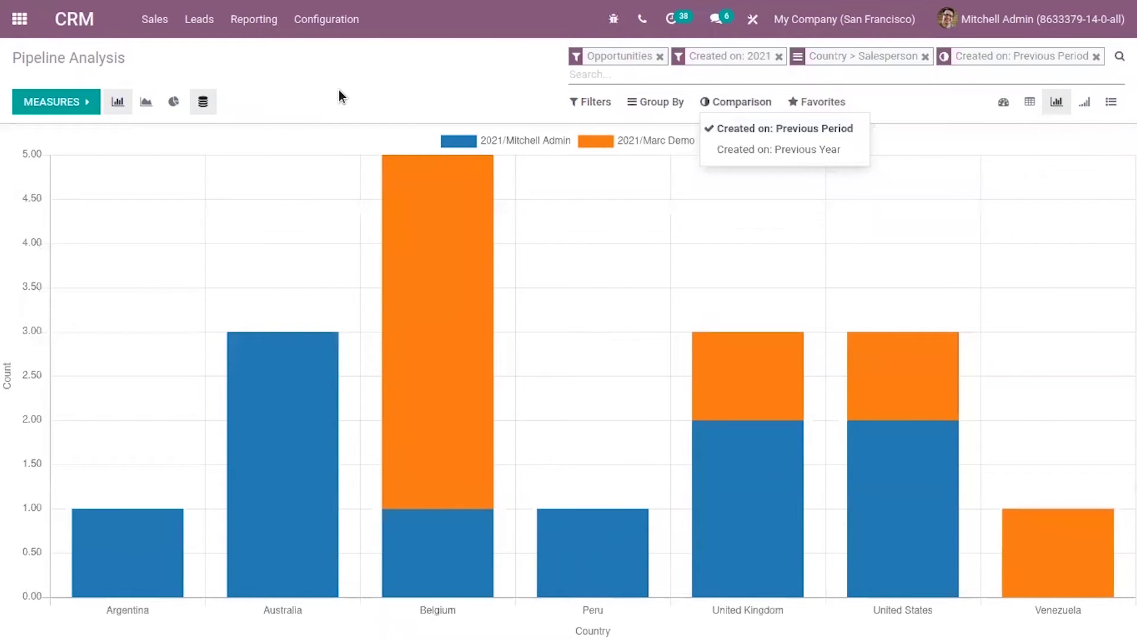
pyautogui.click(339, 90)
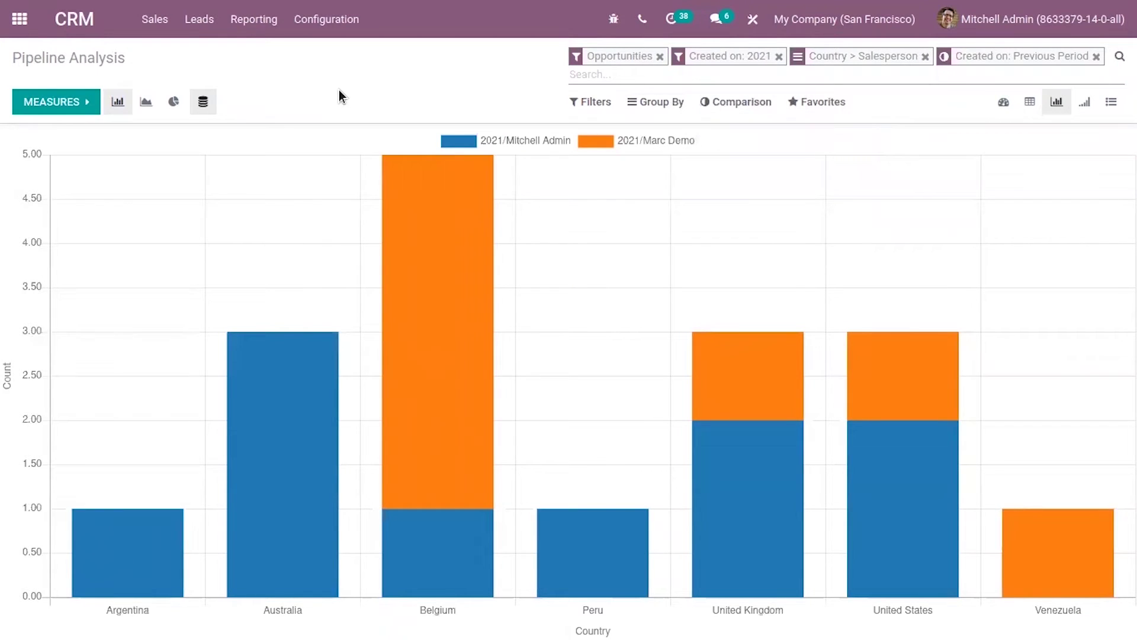
pyautogui.click(824, 103)
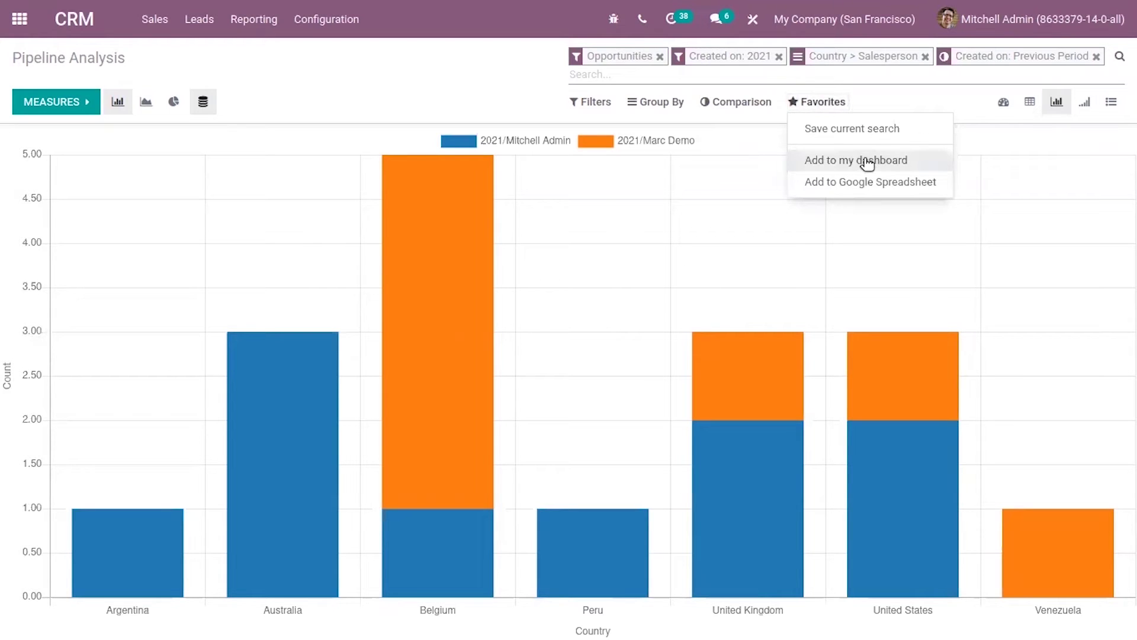
# Add the graph to the dashboard as 'Pipeline Analysis Report', reload, and return to apps.
pyautogui.click(906, 158)
pyautogui.write('Pipeline Analysis Report')
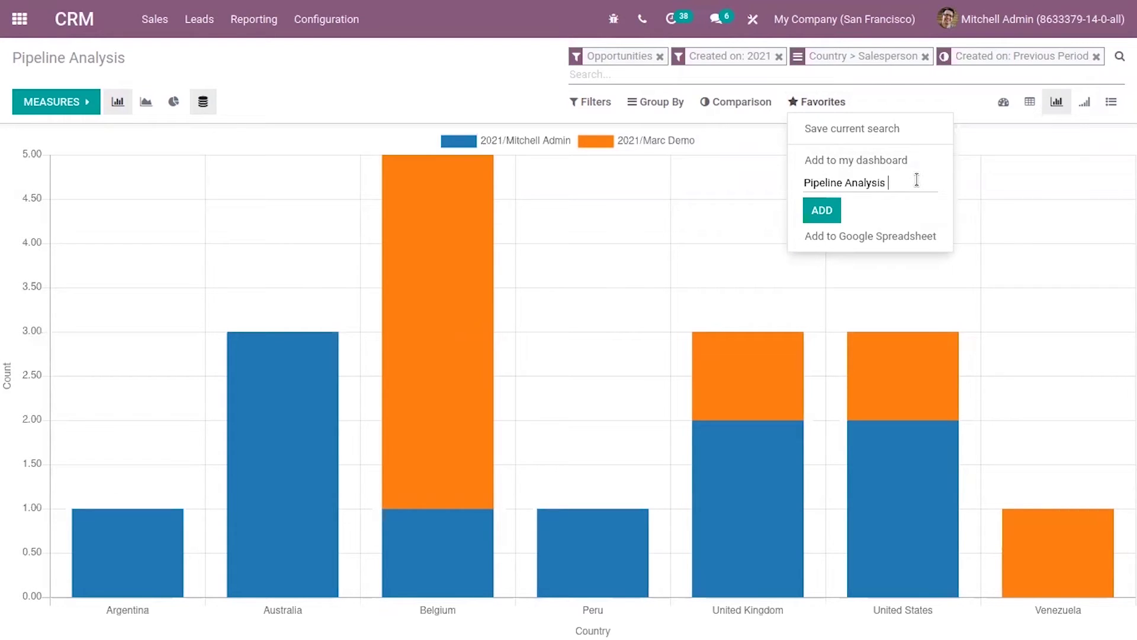
pyautogui.click(822, 211)
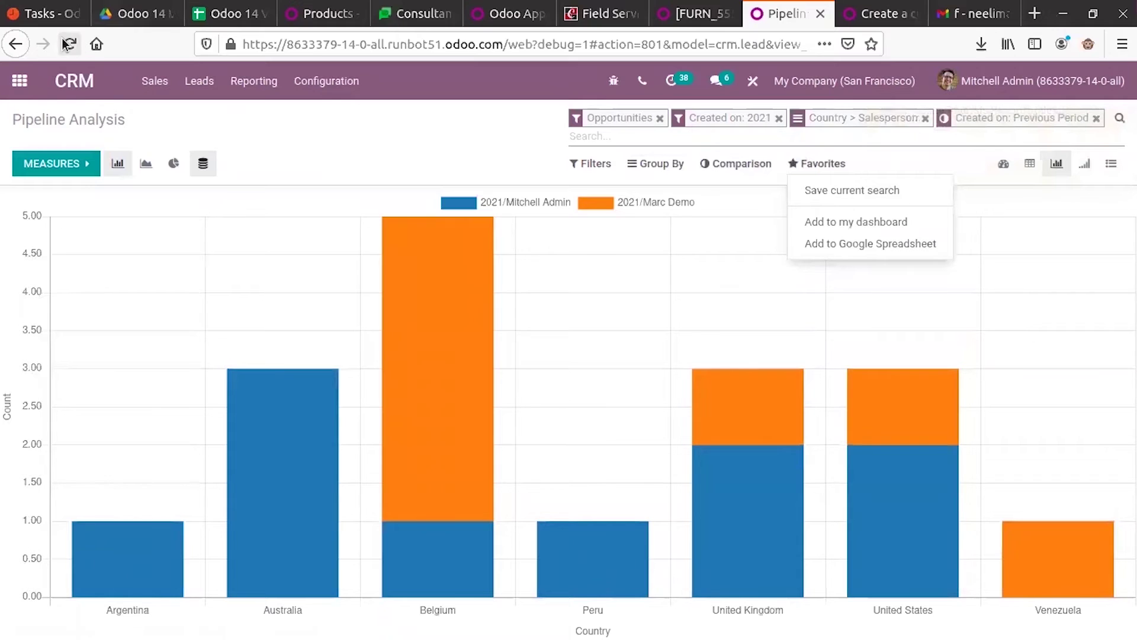
pyautogui.click(68, 44)
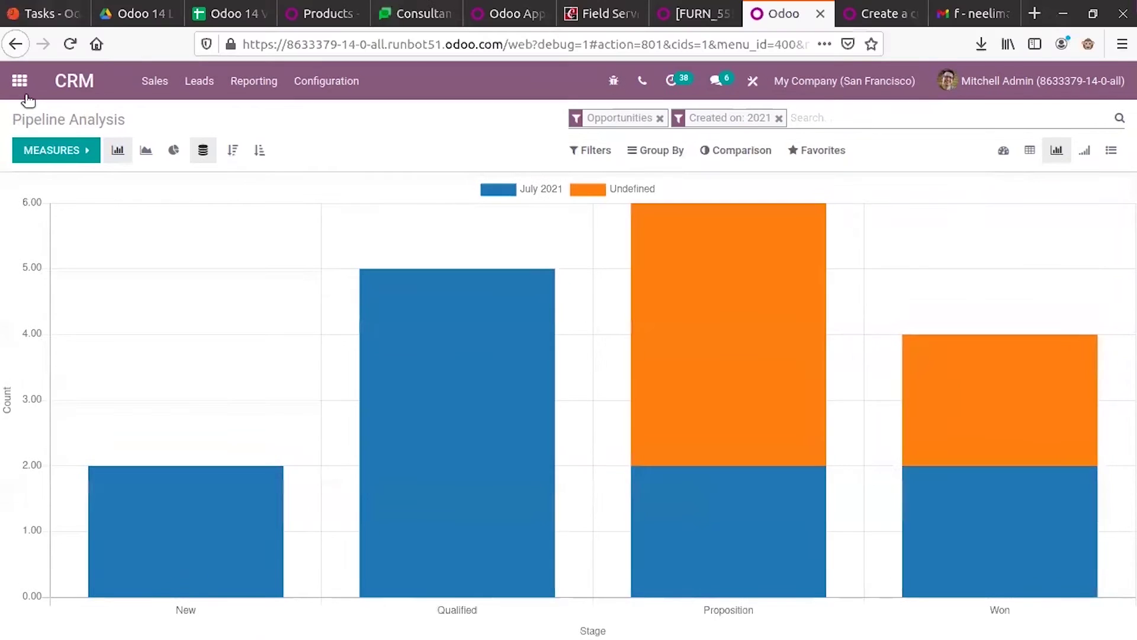
pyautogui.click(19, 82)
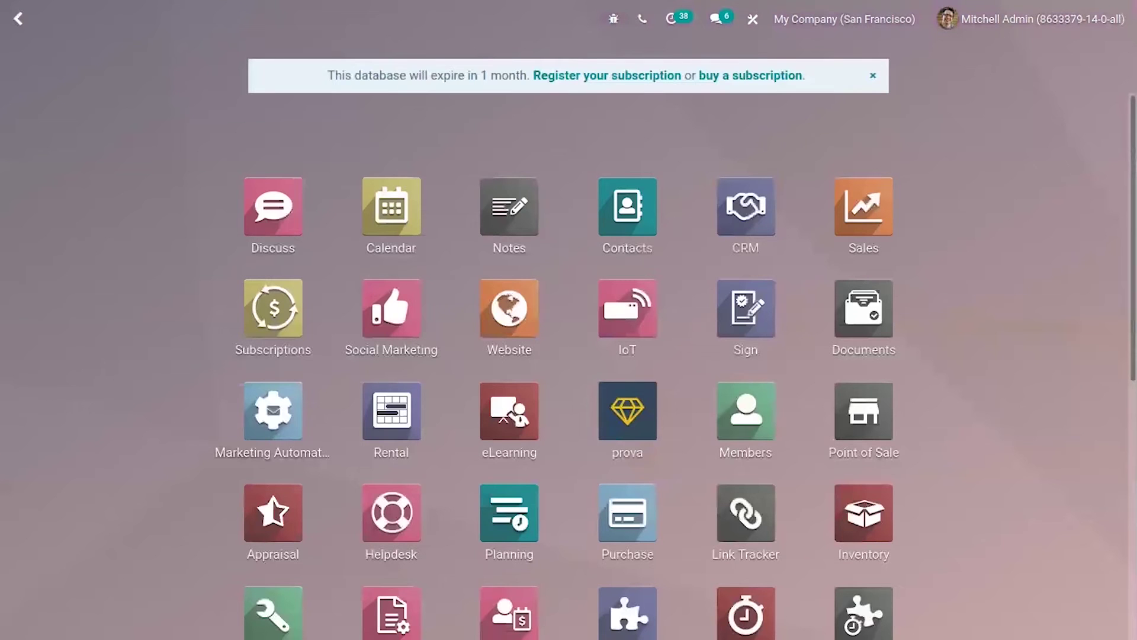
pyautogui.scroll(-5, 981, 462)
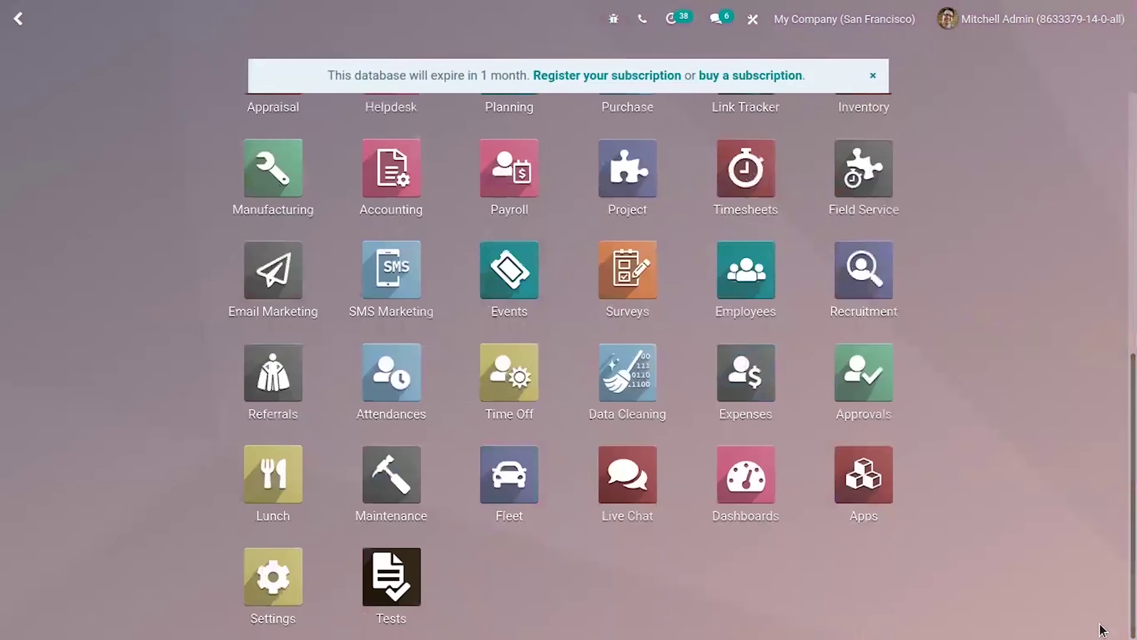
pyautogui.click(722, 485)
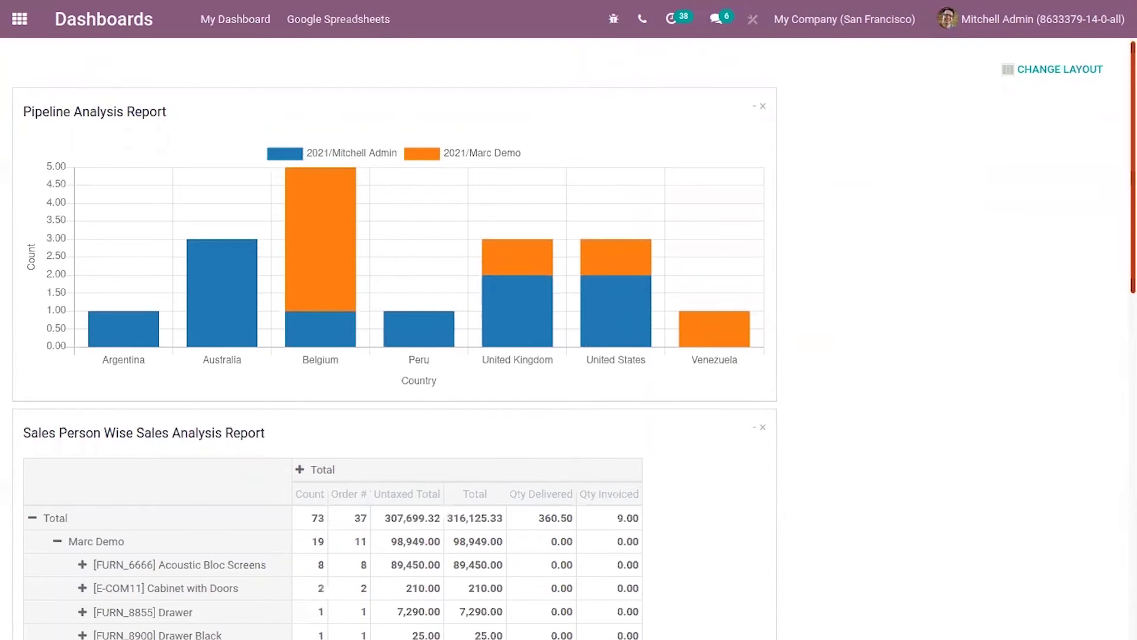
pyautogui.scroll(-5, 569, 355)
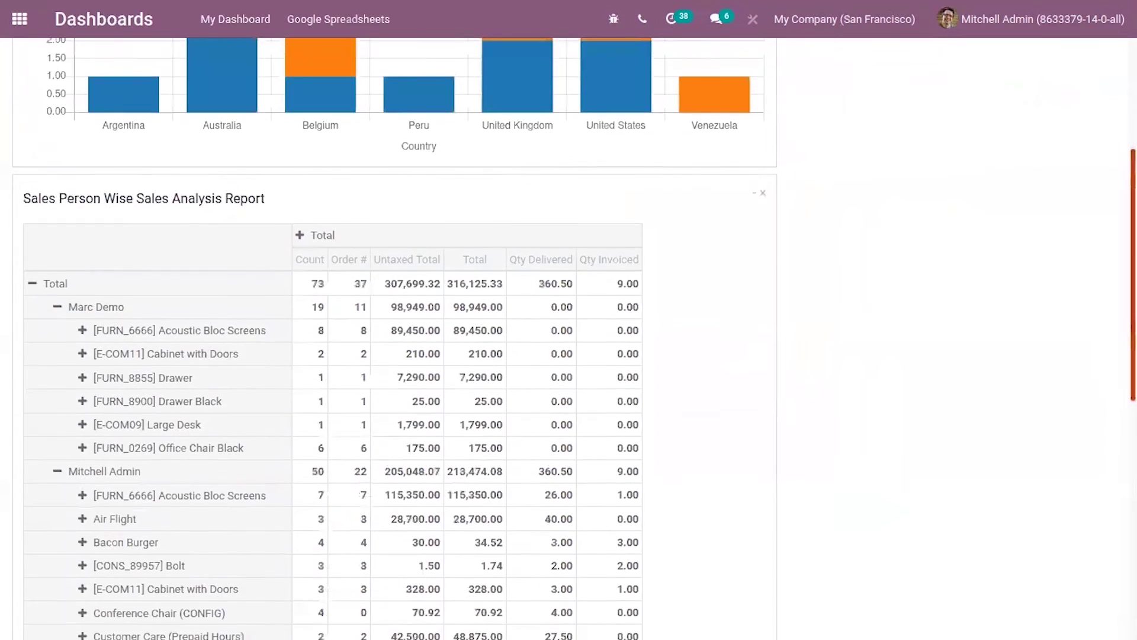
pyautogui.scroll(5, 569, 356)
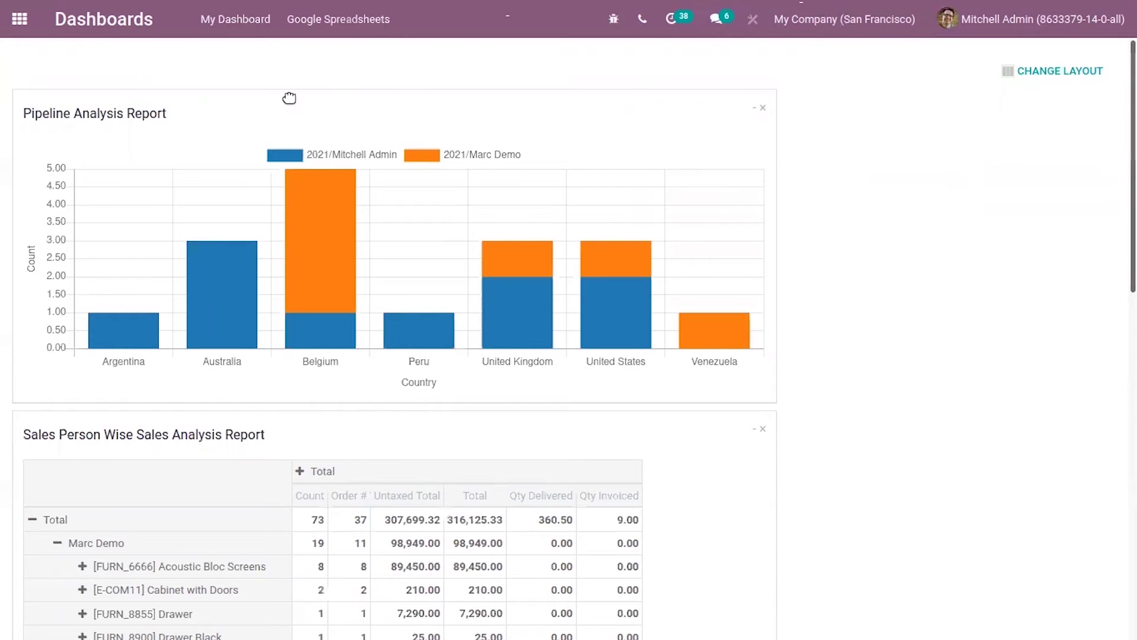
pyautogui.click(20, 19)
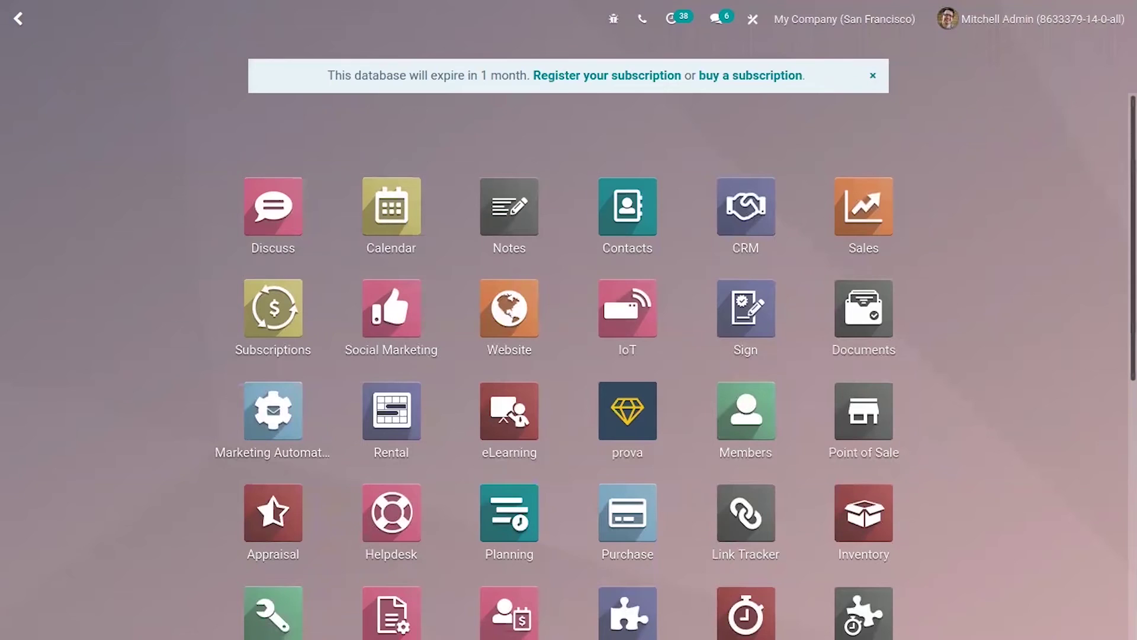
pyautogui.scroll(-3, 509, 311)
pyautogui.scroll(1, 510, 311)
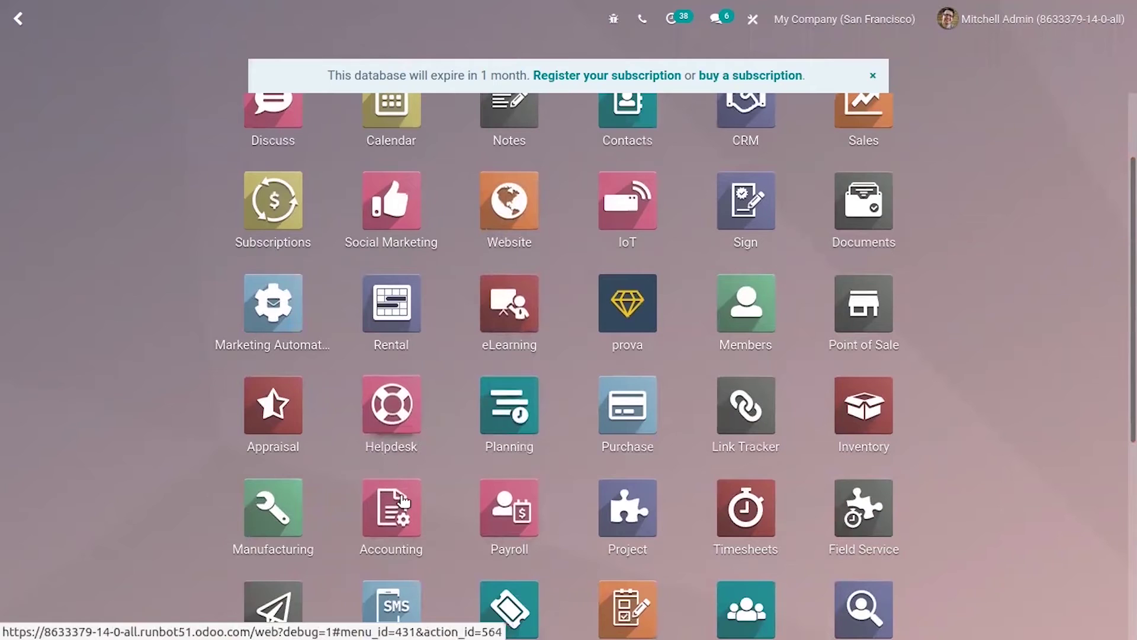
# Briefly open Website, then open Accounting and show its Reporting menu.
pyautogui.click(491, 215)
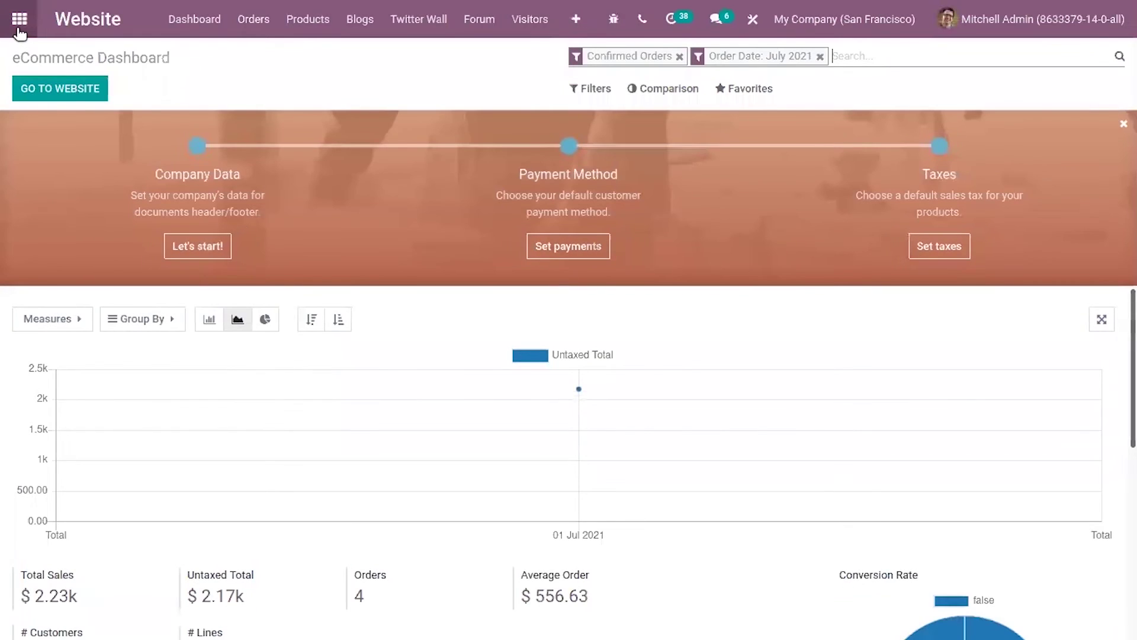
pyautogui.click(19, 19)
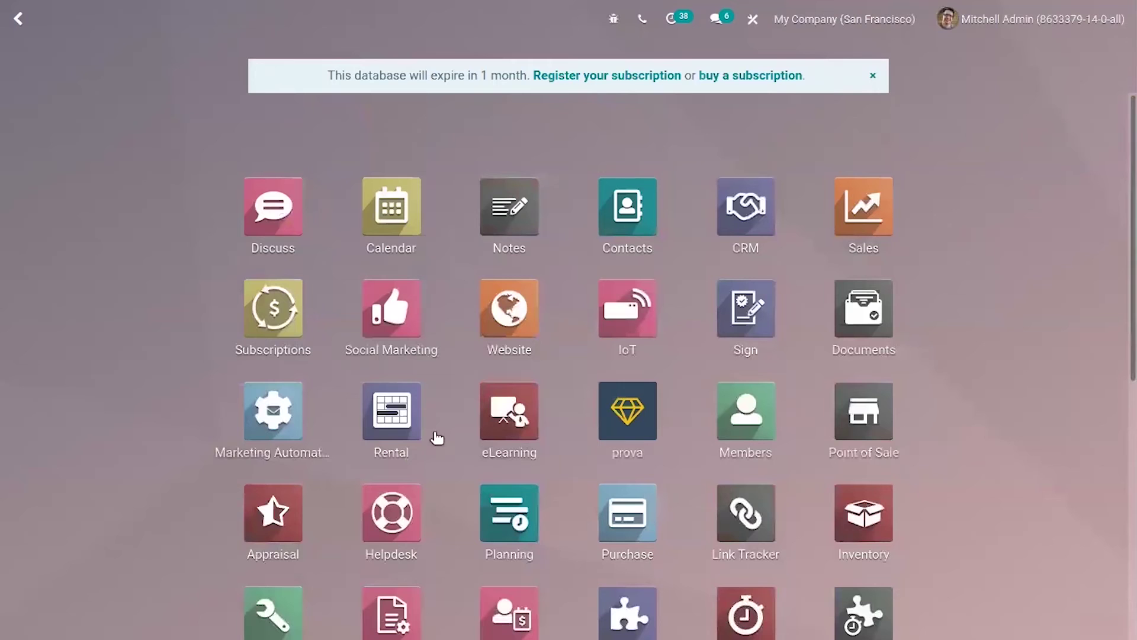
pyautogui.click(391, 612)
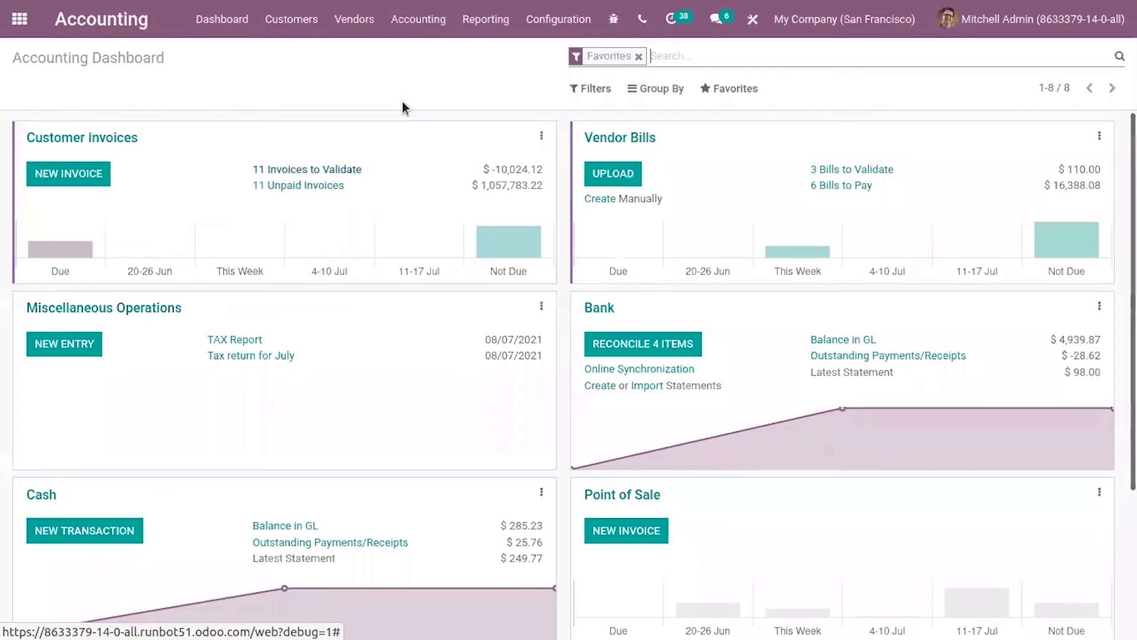
pyautogui.click(485, 18)
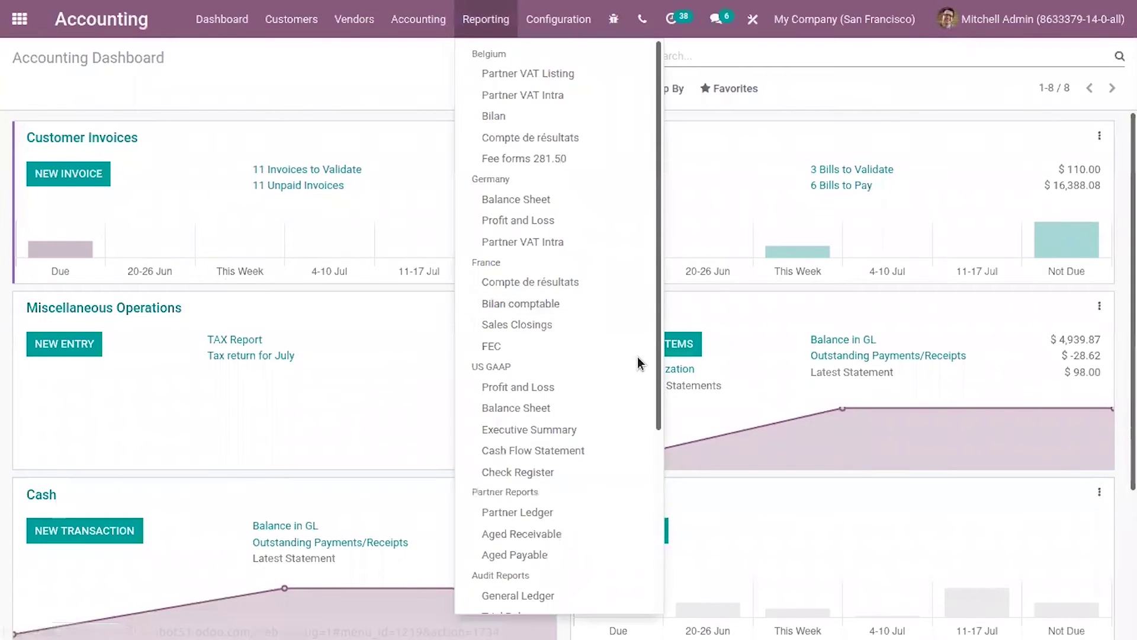
pyautogui.scroll(-5, 569, 356)
pyautogui.scroll(-3, 569, 445)
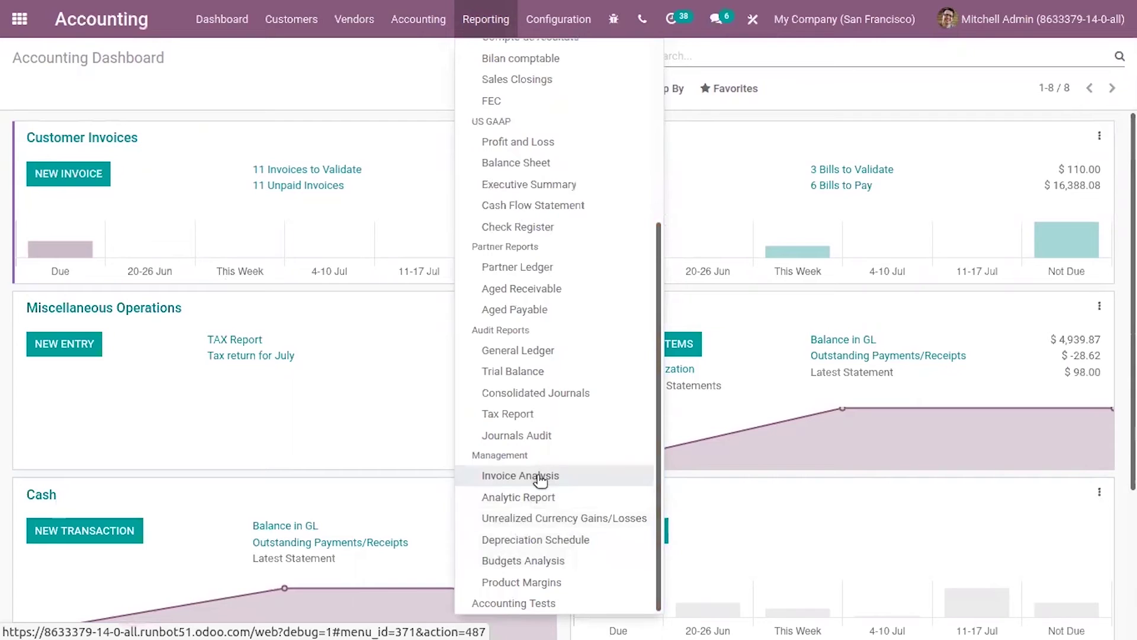
# Open the Invoice Analysis report and switch it to a pie chart.
pyautogui.click(520, 476)
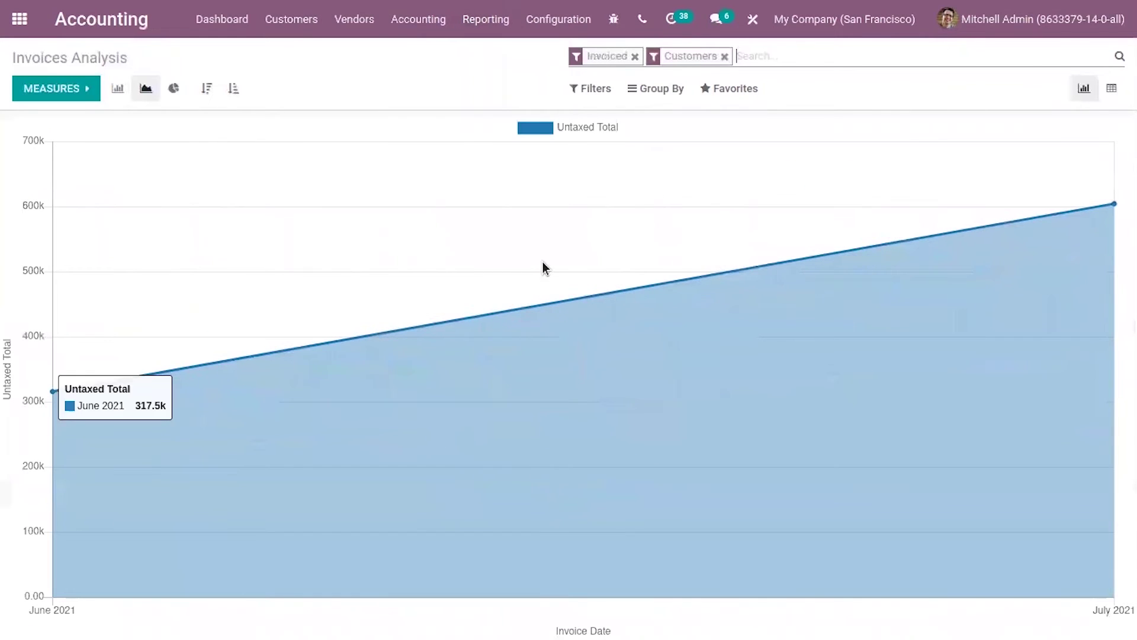
pyautogui.click(736, 88)
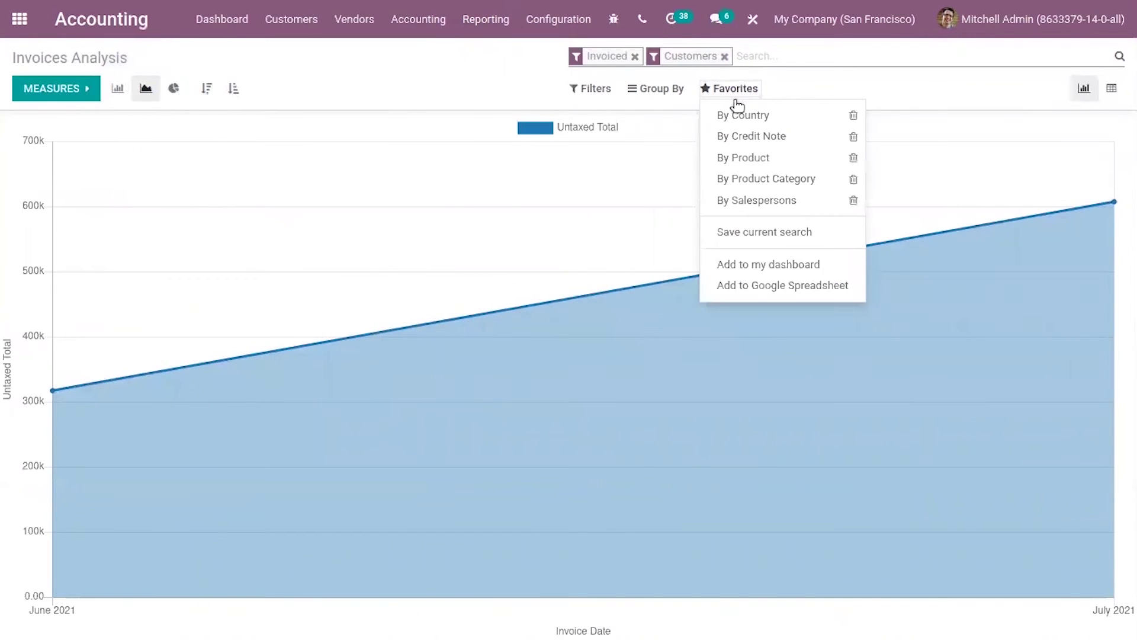
pyautogui.click(437, 83)
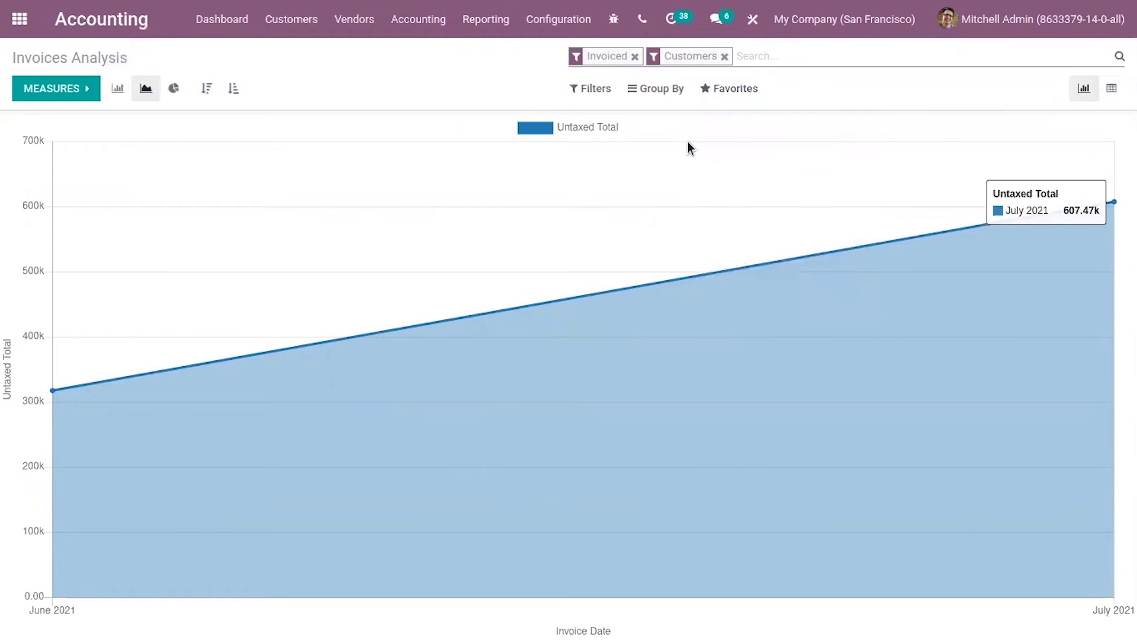
pyautogui.click(173, 89)
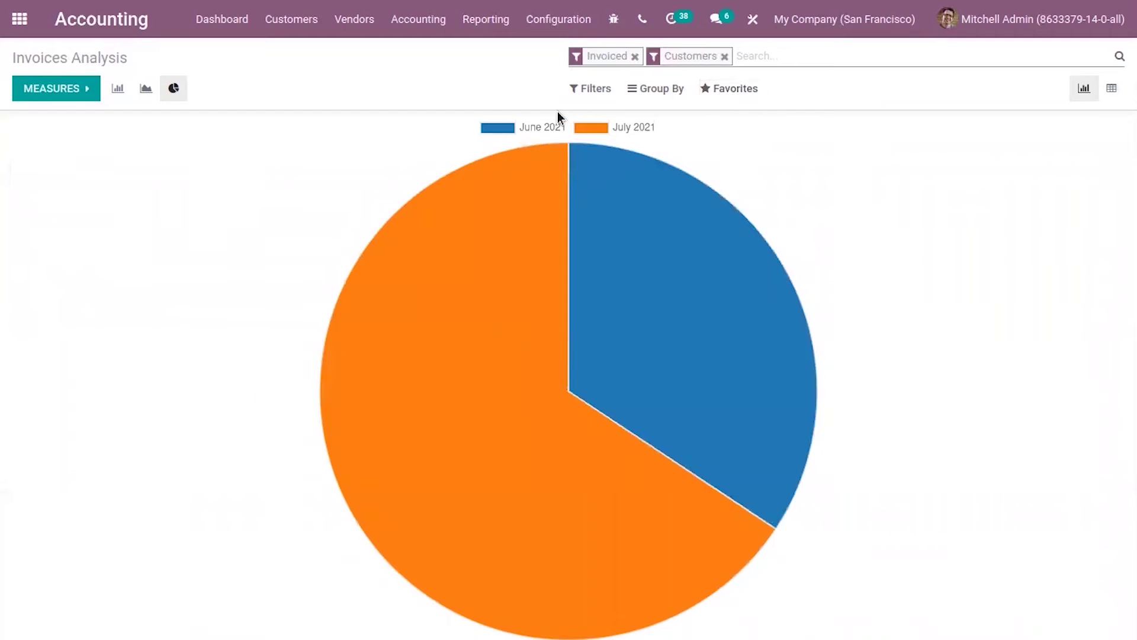
# Add the Invoices Analysis pie chart to my dashboard and reload the page.
pyautogui.click(735, 88)
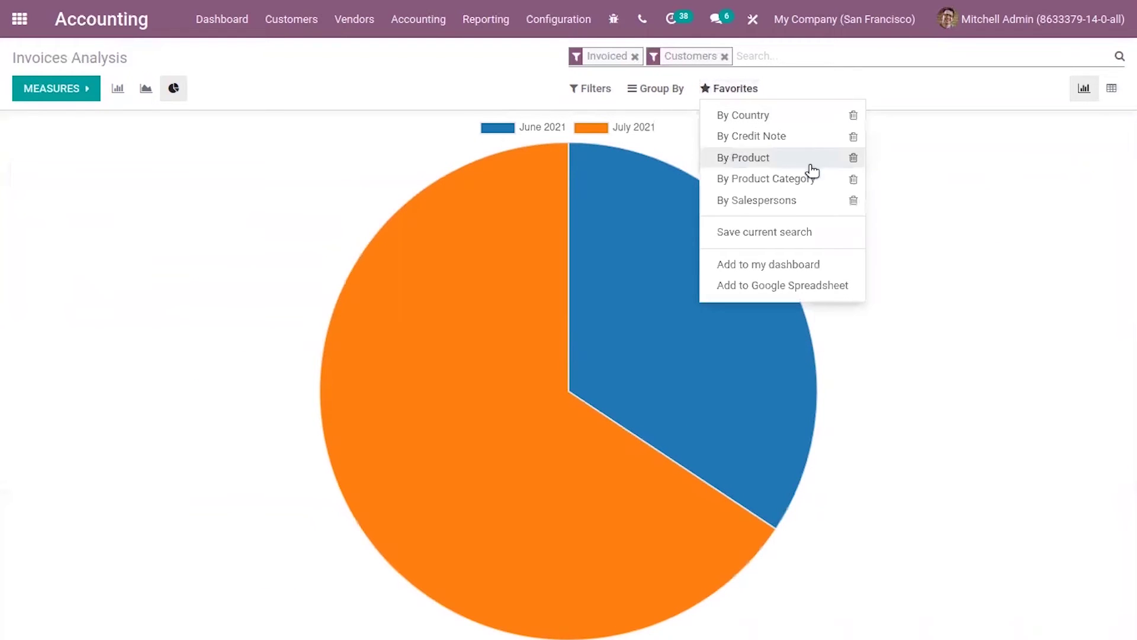
pyautogui.click(768, 265)
pyautogui.click(734, 313)
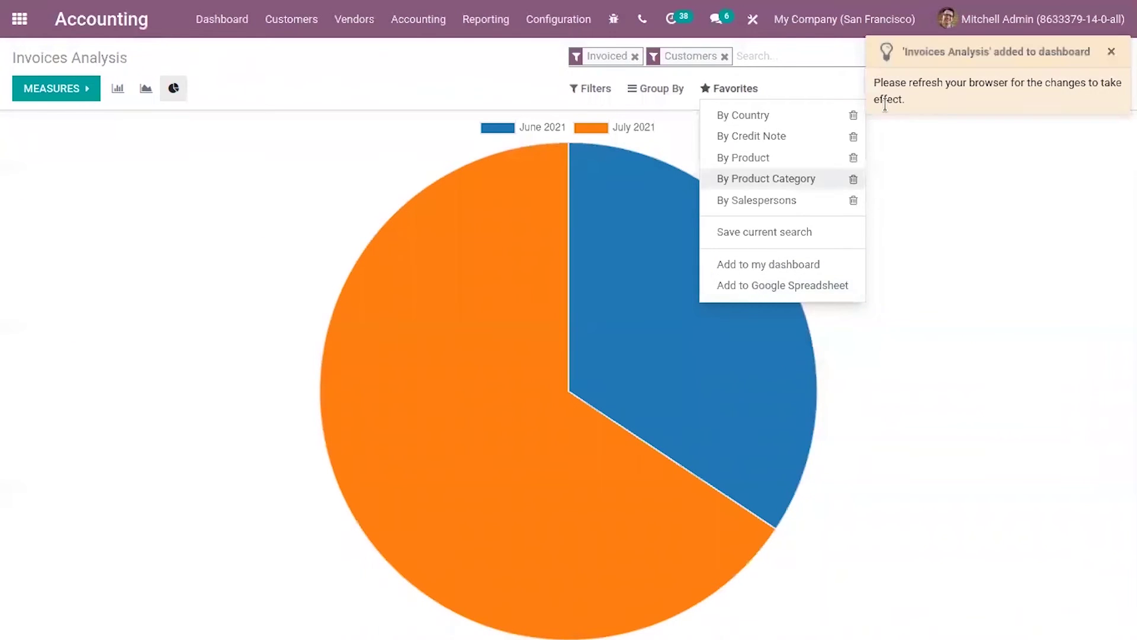
pyautogui.press('F11')
pyautogui.click(71, 45)
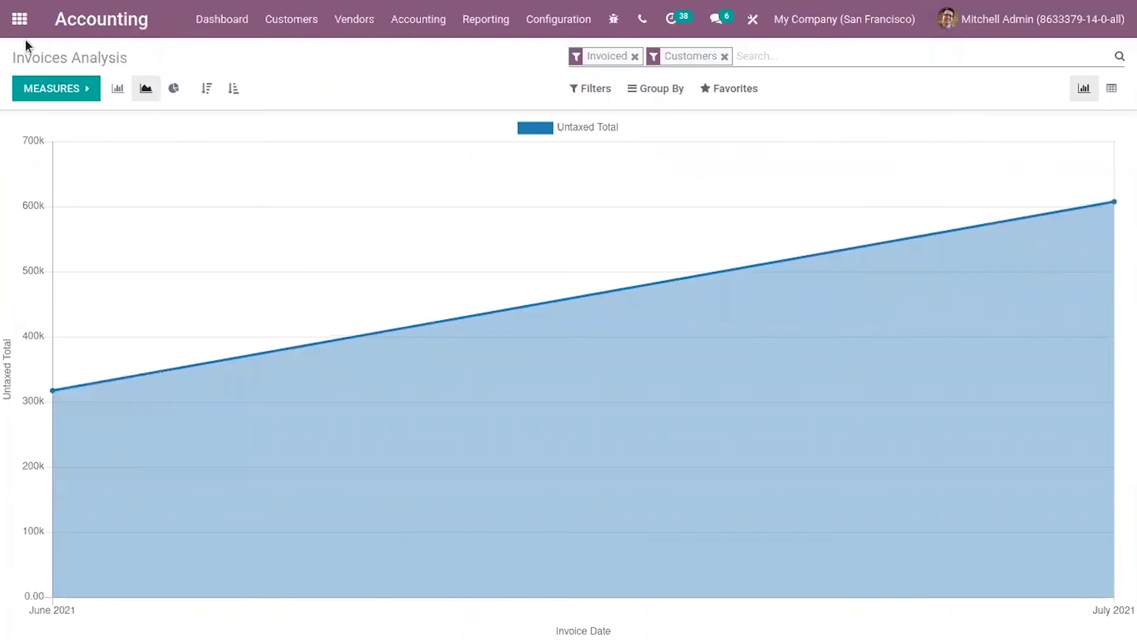
pyautogui.click(19, 19)
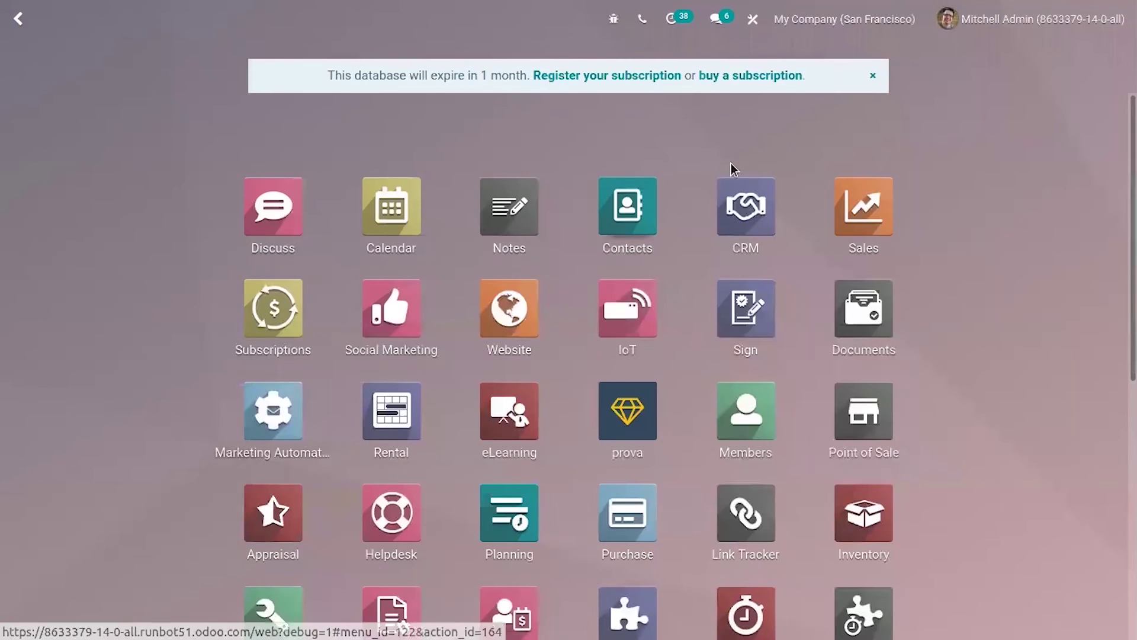
pyautogui.scroll(-4, 568, 356)
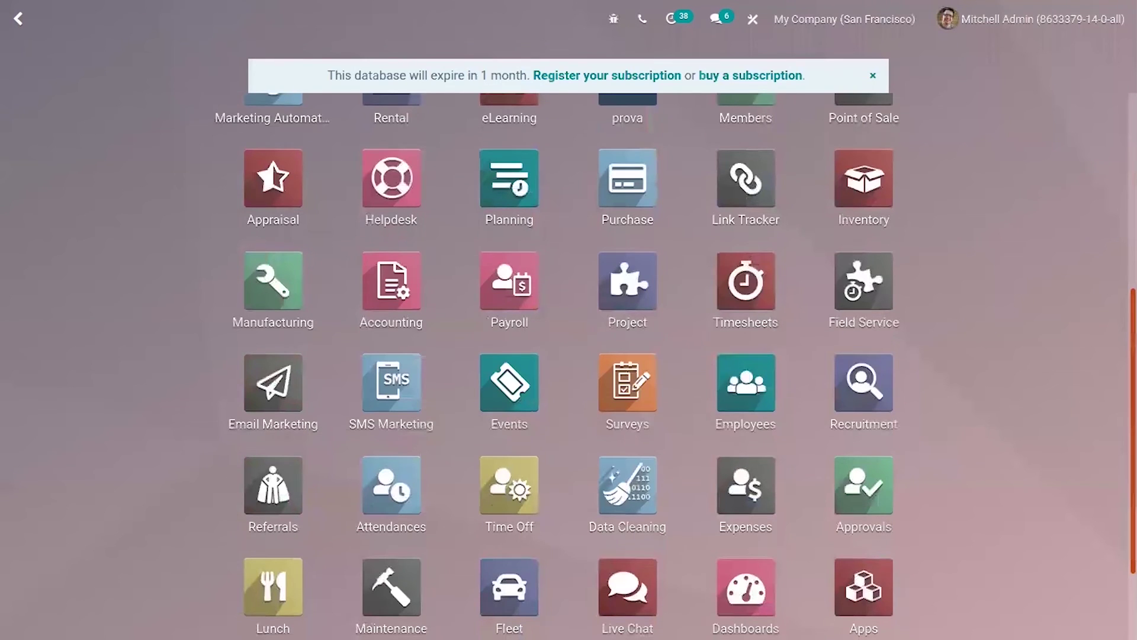
pyautogui.scroll(-1, 569, 355)
pyautogui.click(747, 544)
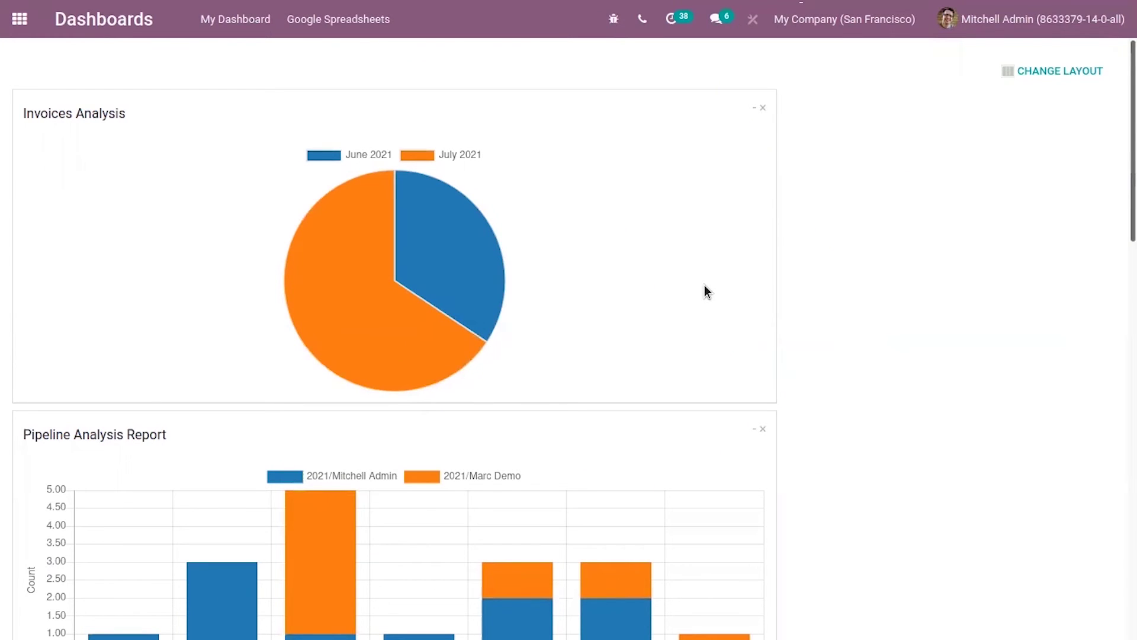
pyautogui.scroll(-8, 569, 355)
pyautogui.scroll(-3, 569, 356)
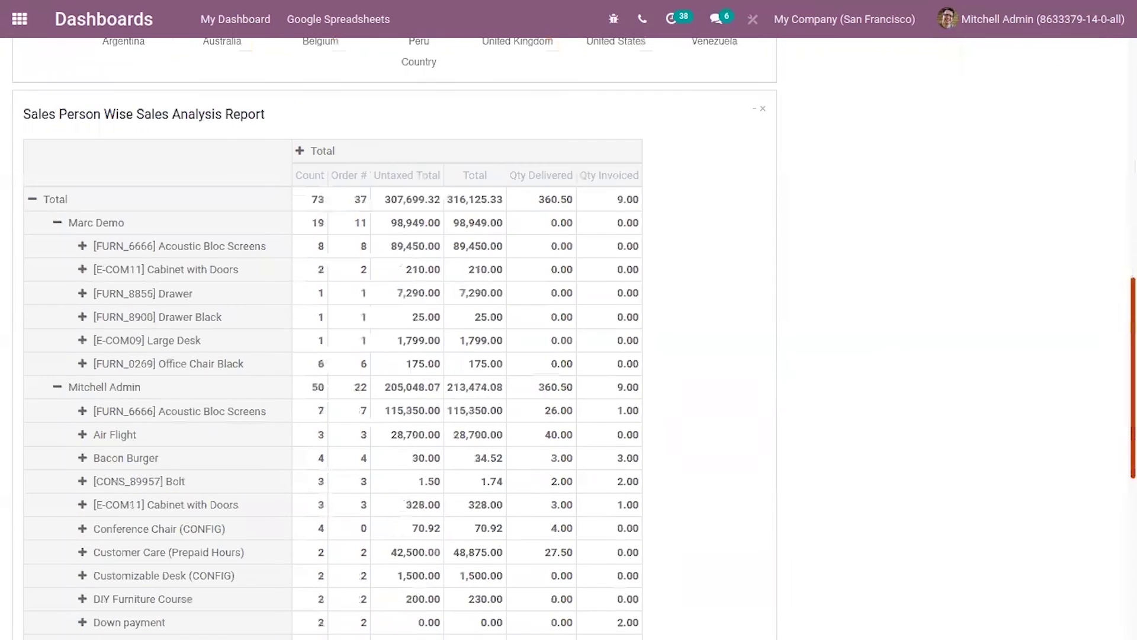
pyautogui.scroll(4, 569, 355)
pyautogui.scroll(5, 569, 356)
pyautogui.scroll(3, 569, 356)
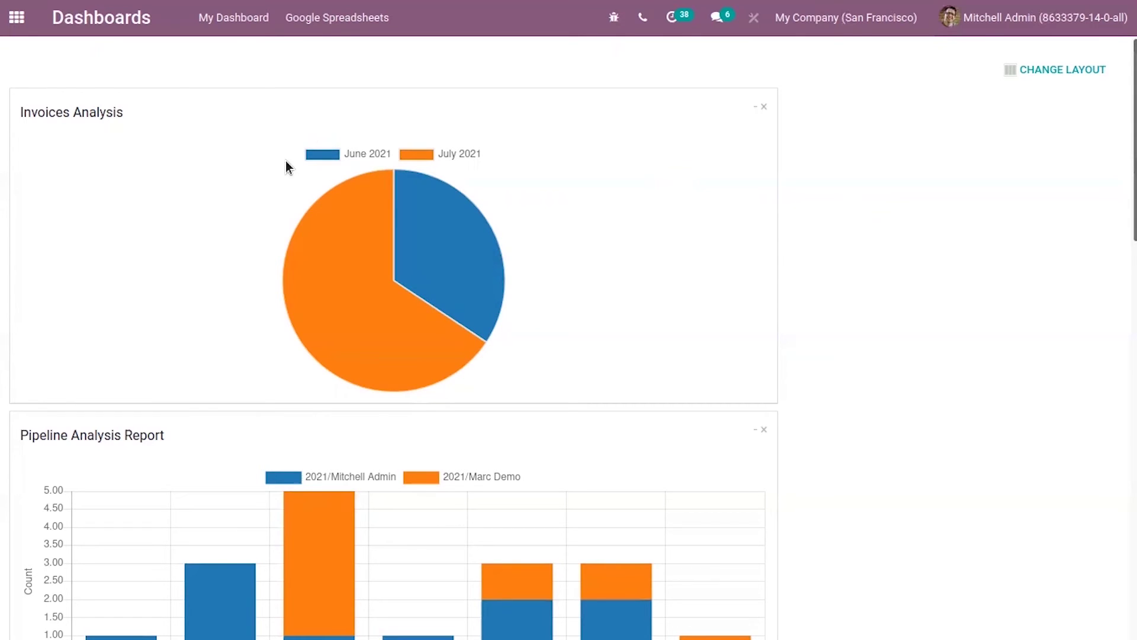
pyautogui.click(1058, 72)
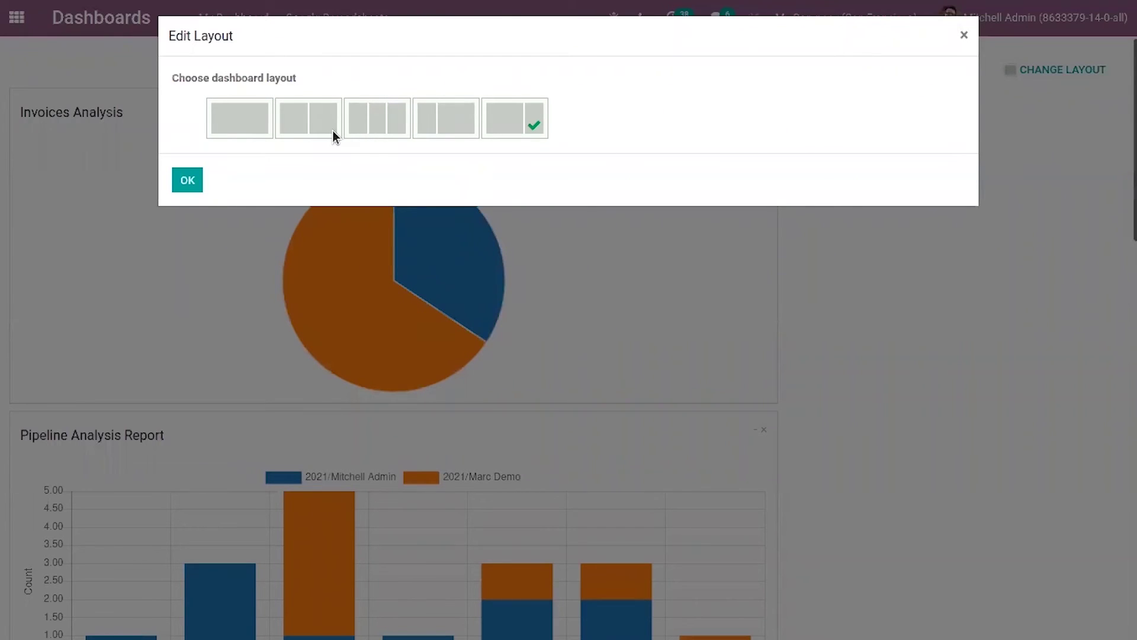
pyautogui.click(370, 116)
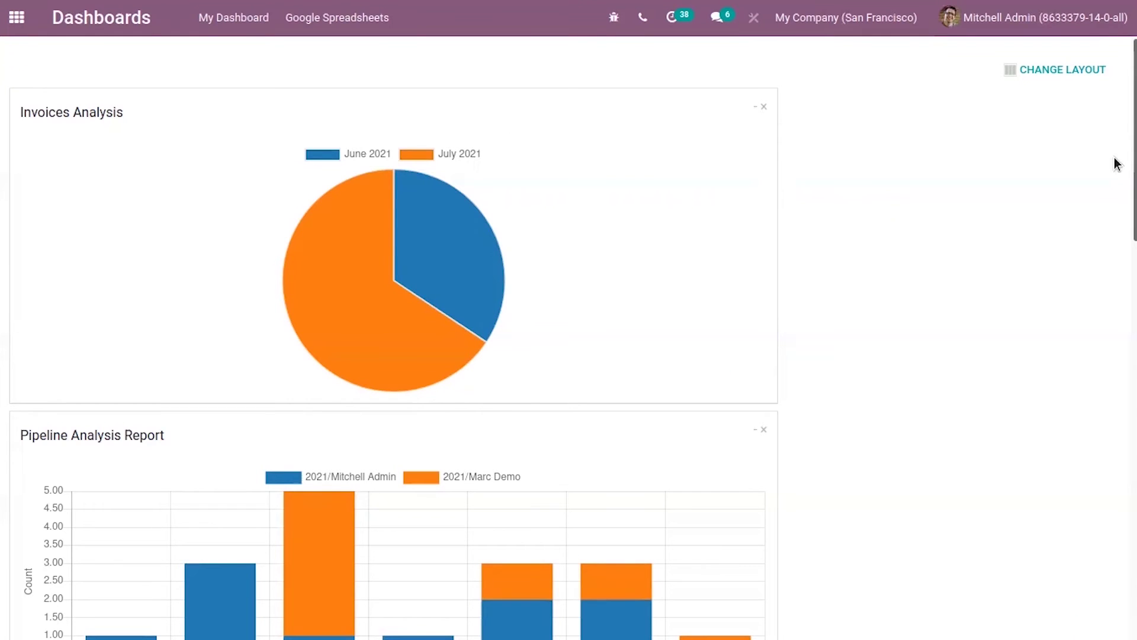
pyautogui.scroll(-5, 1116, 163)
pyautogui.scroll(5, 1116, 163)
pyautogui.moveTo(74, 2)
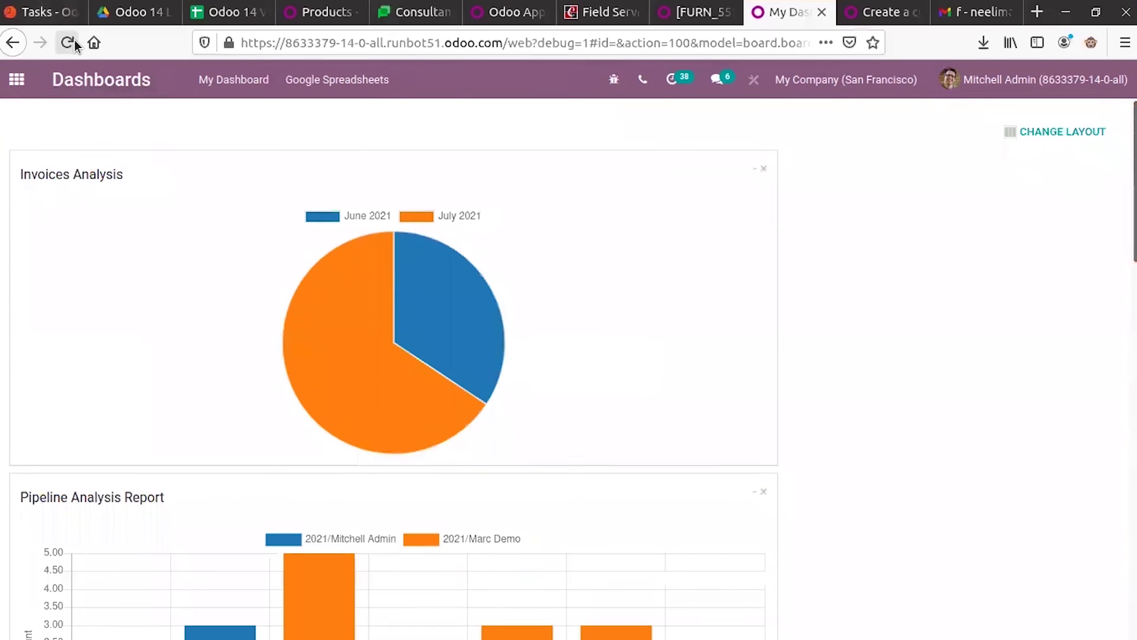
pyautogui.click(70, 43)
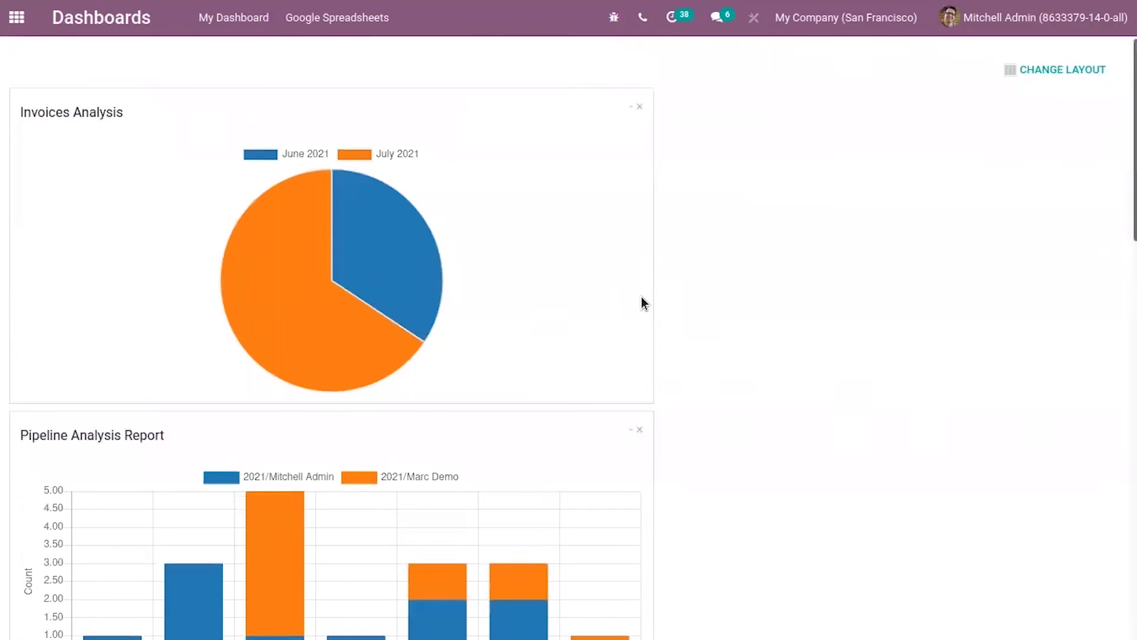
pyautogui.click(1079, 70)
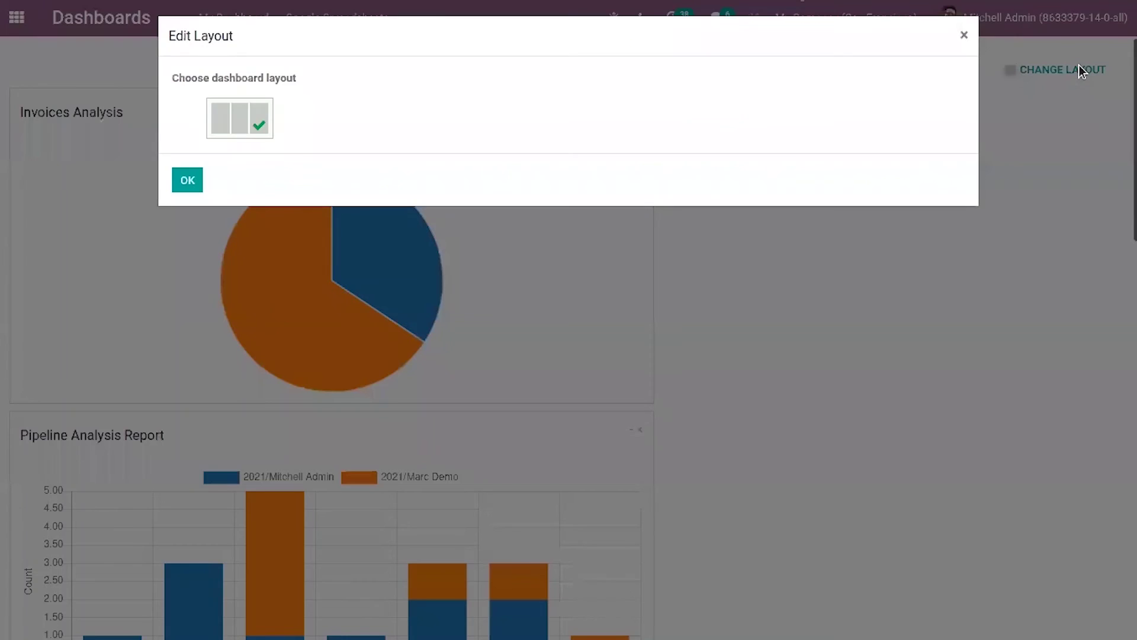
pyautogui.click(496, 122)
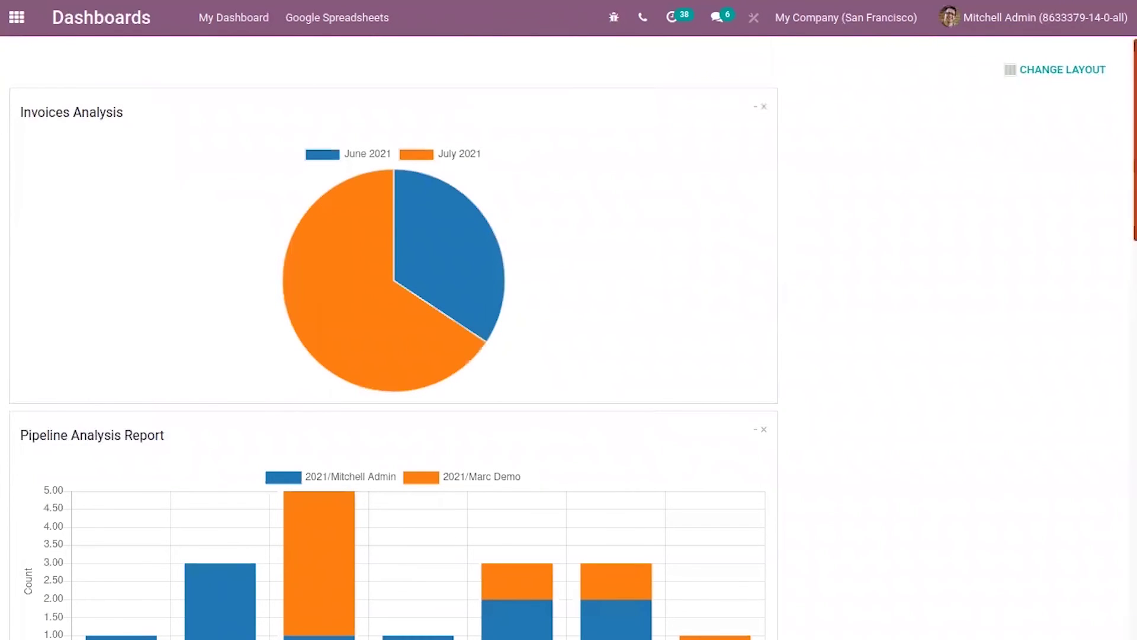
pyautogui.scroll(-5, 392, 356)
pyautogui.scroll(5, 391, 355)
pyautogui.scroll(-3, 392, 356)
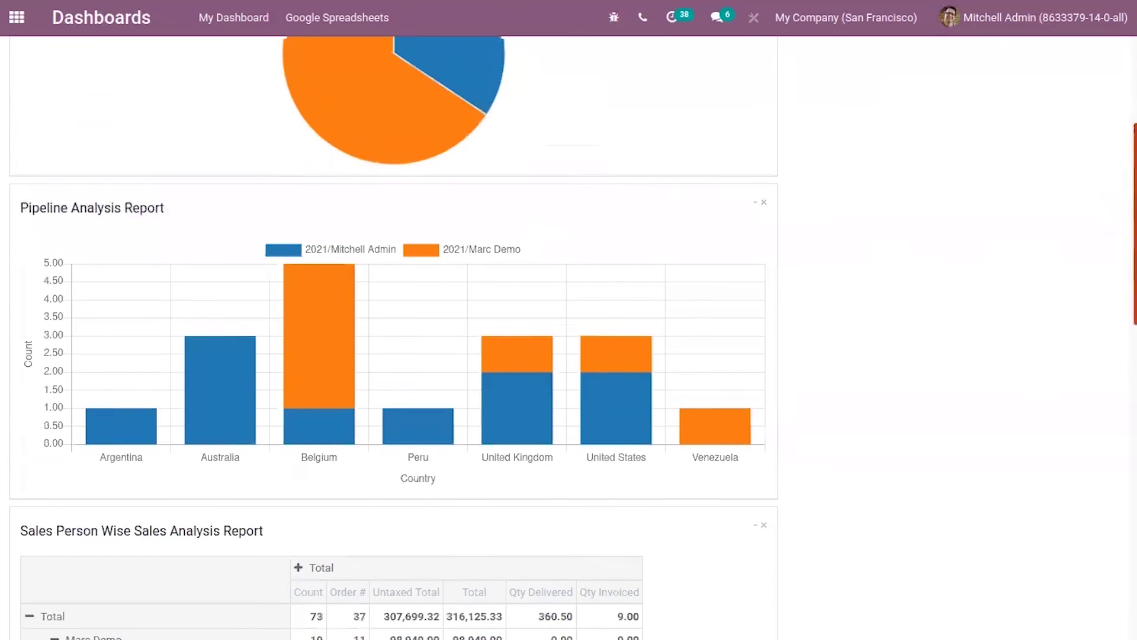
pyautogui.scroll(3, 391, 356)
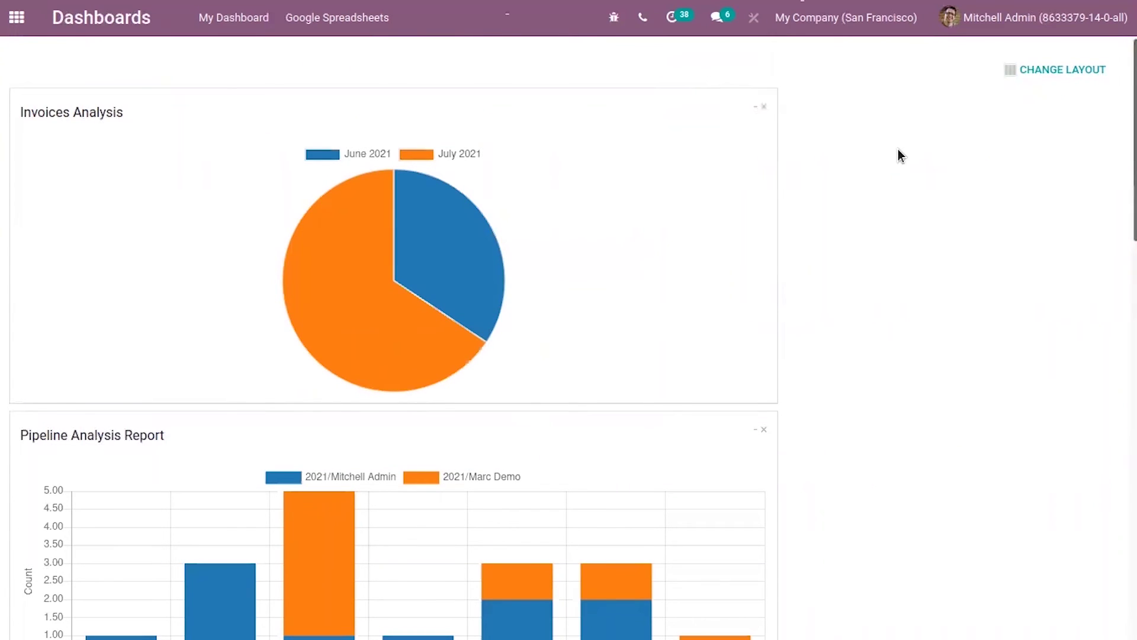
# Open Google Spreadsheets, start and abandon a new spreadsheet, then return to the apps home screen.
pyautogui.click(333, 19)
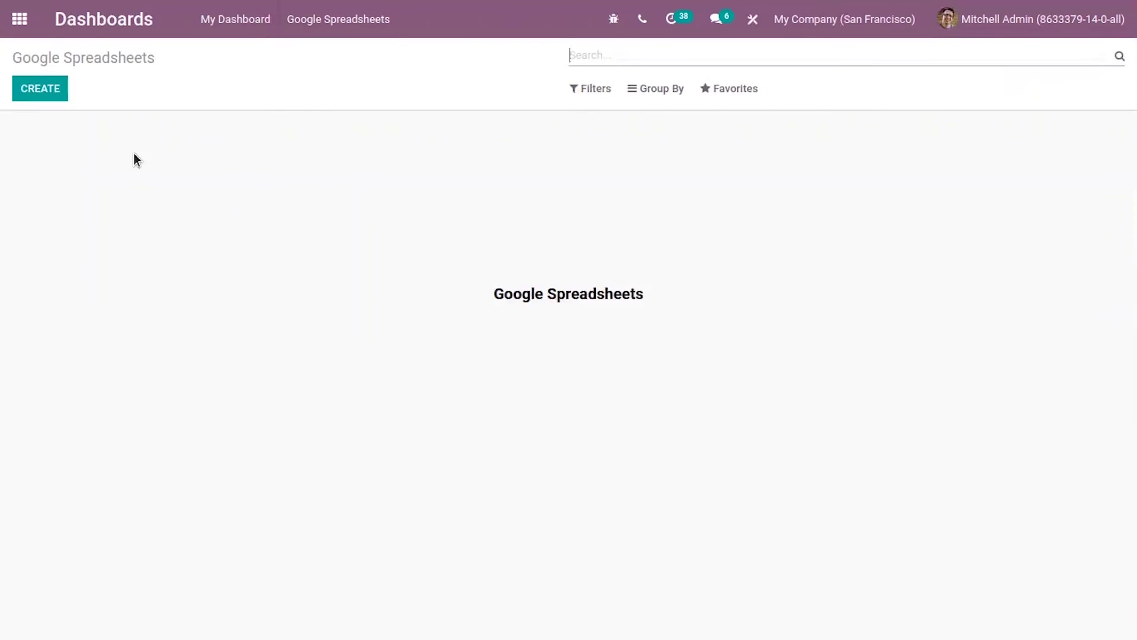
pyautogui.click(40, 89)
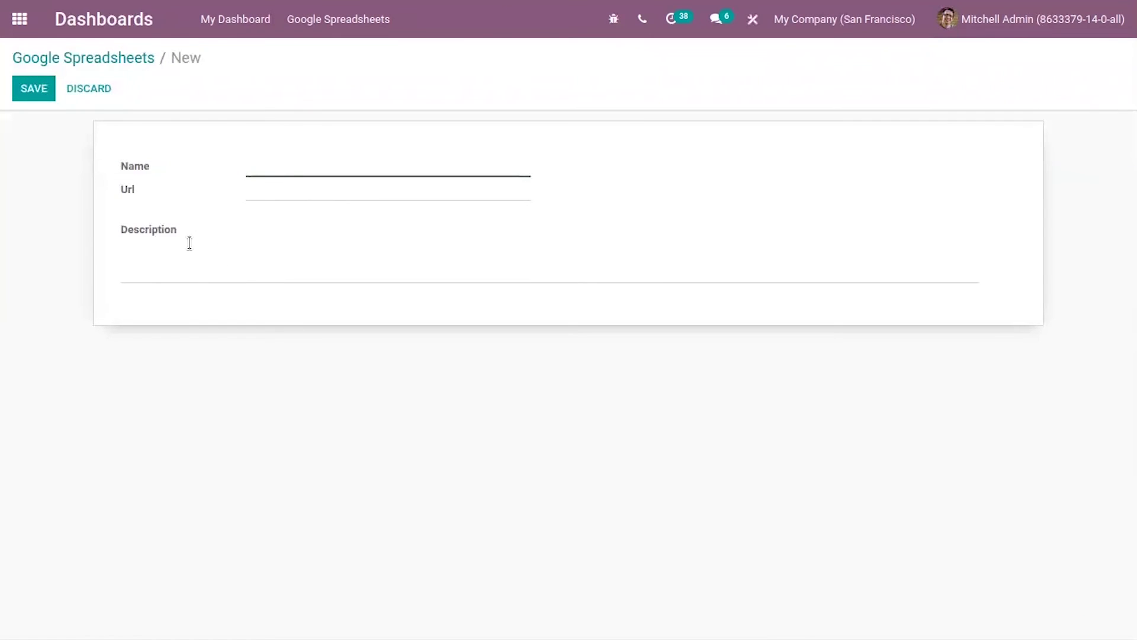
pyautogui.click(127, 57)
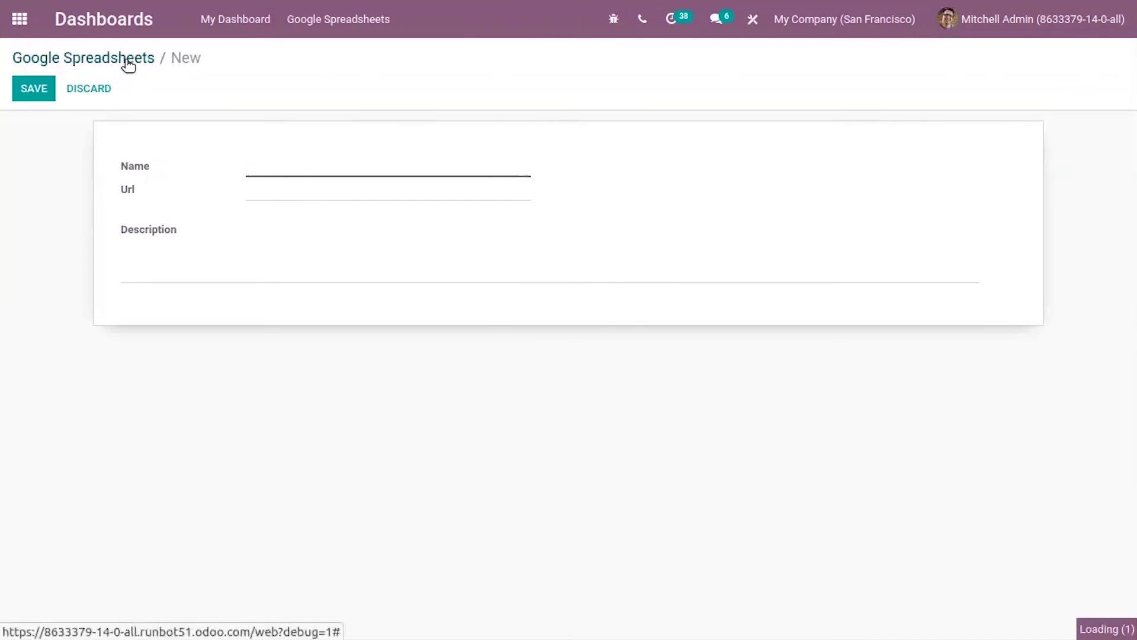
pyautogui.click(20, 19)
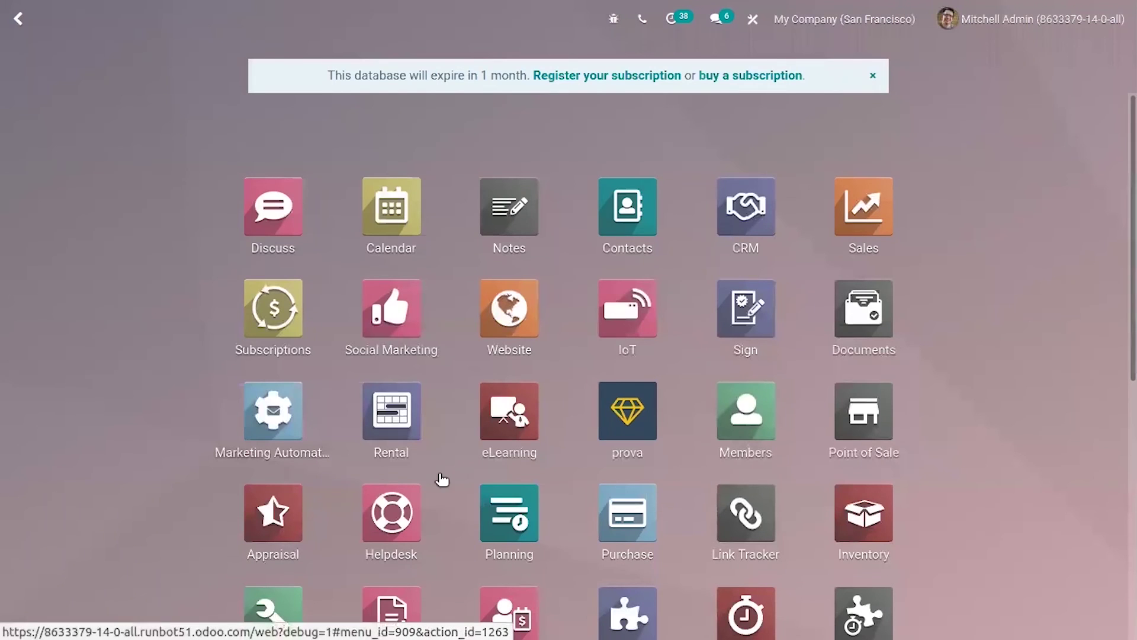
# Send the July 2021 Purchase Analysis to Google Spreadsheet from the Favorites menu, triggering the refresh-code warning.
pyautogui.click(629, 514)
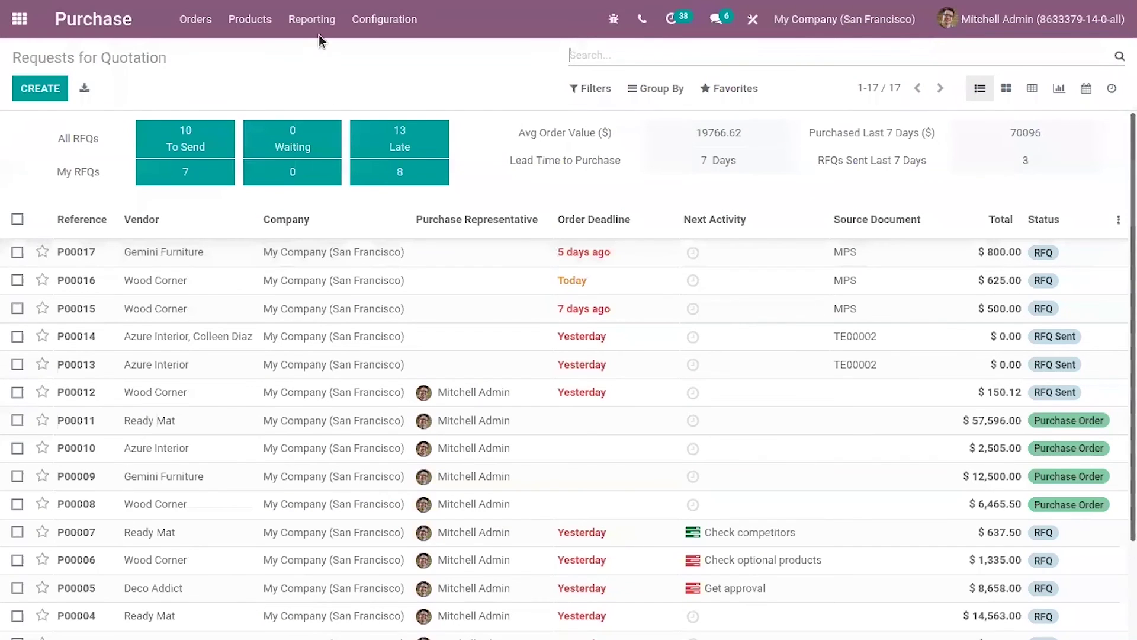
pyautogui.click(312, 19)
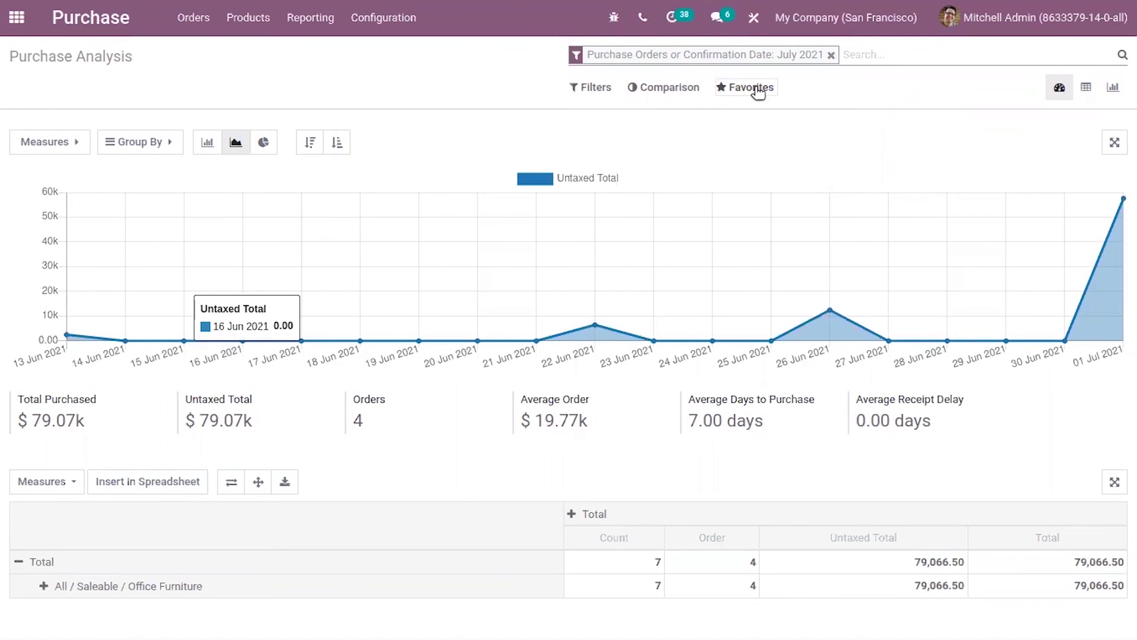
pyautogui.click(757, 91)
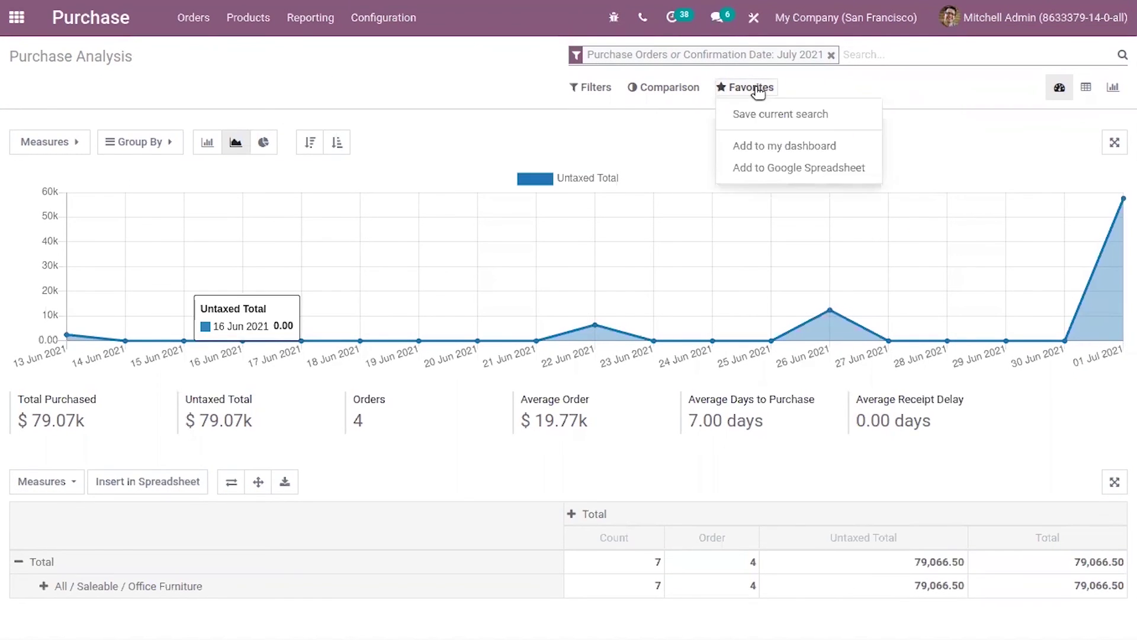
pyautogui.click(675, 135)
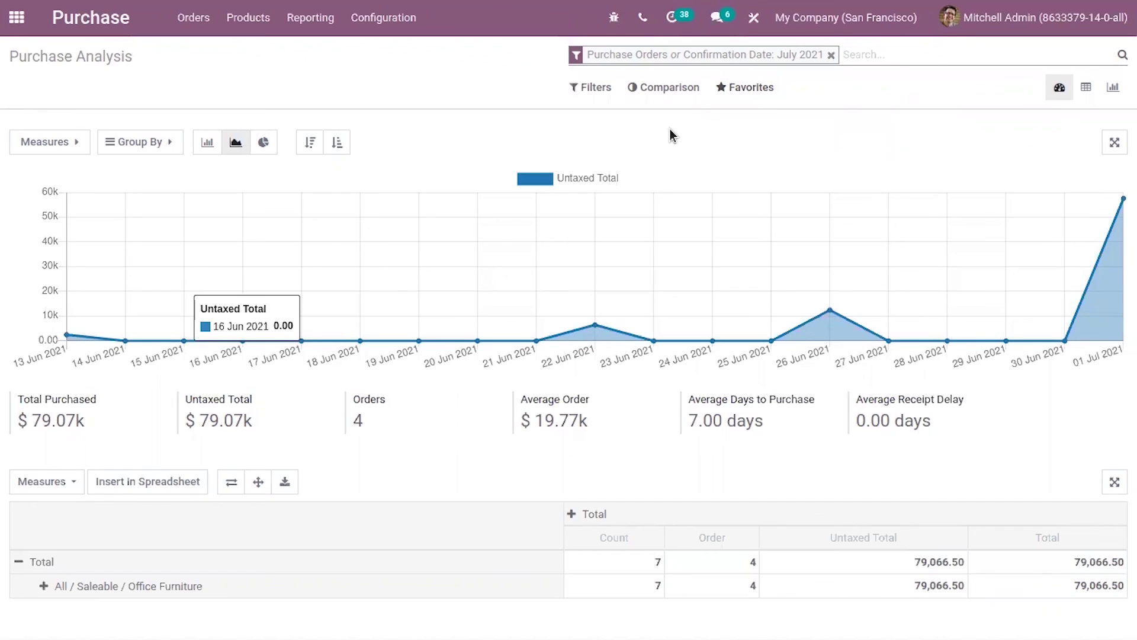
pyautogui.click(757, 89)
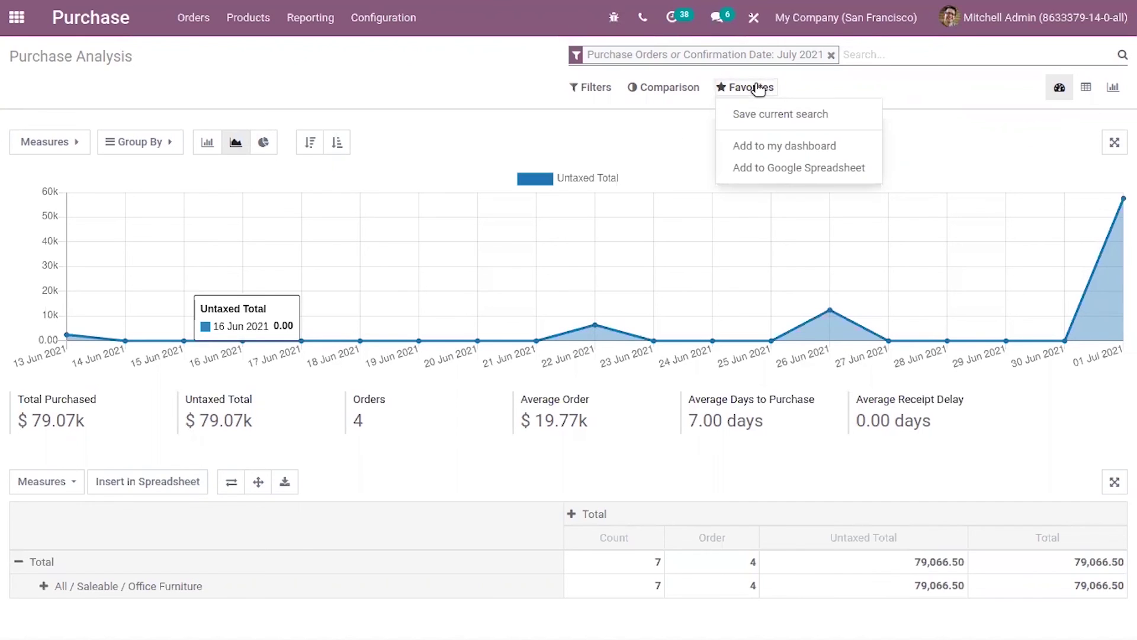
pyautogui.click(812, 168)
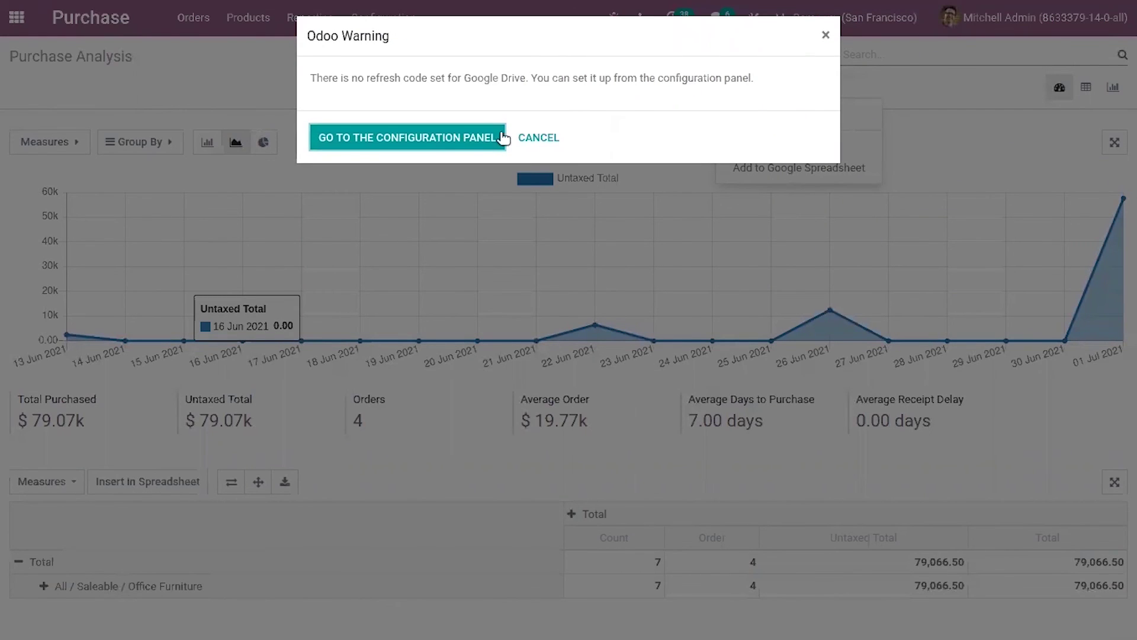
# Review the Google Drive settings lacking a refresh token, then return home and open Dashboards.
pyautogui.click(461, 141)
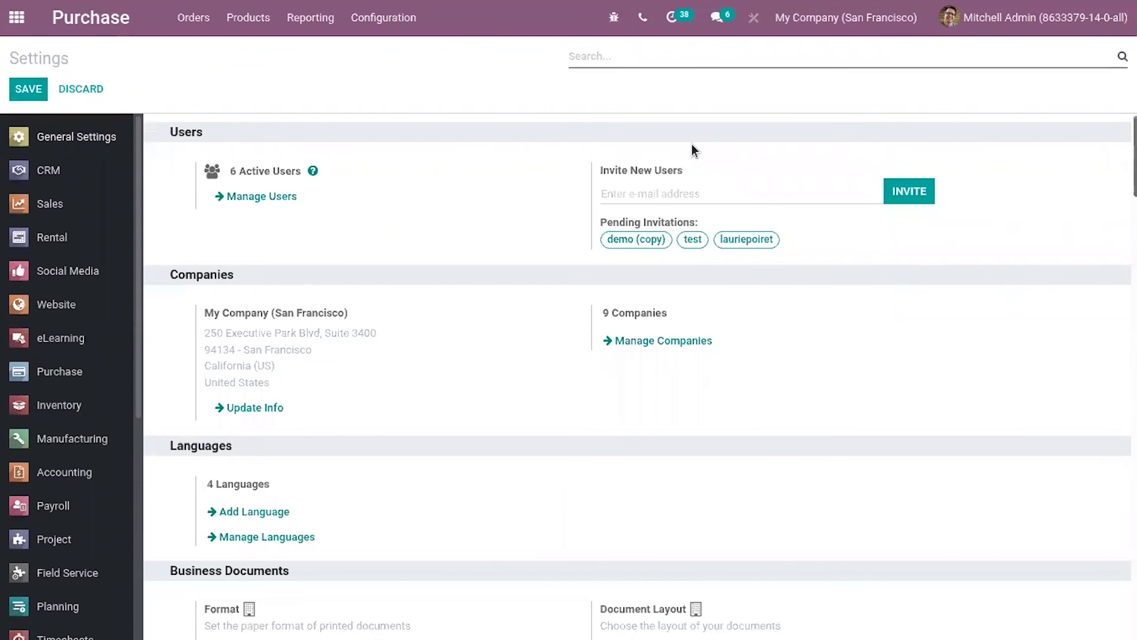
pyautogui.write('goo')
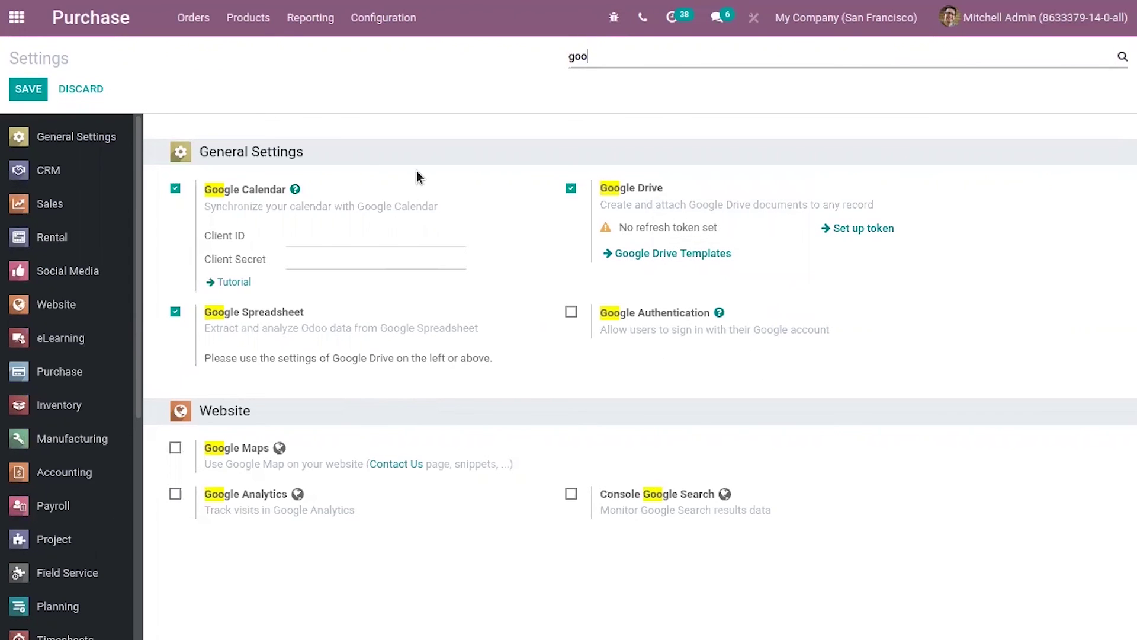
pyautogui.click(16, 16)
pyautogui.scroll(-5, 693, 311)
pyautogui.click(747, 485)
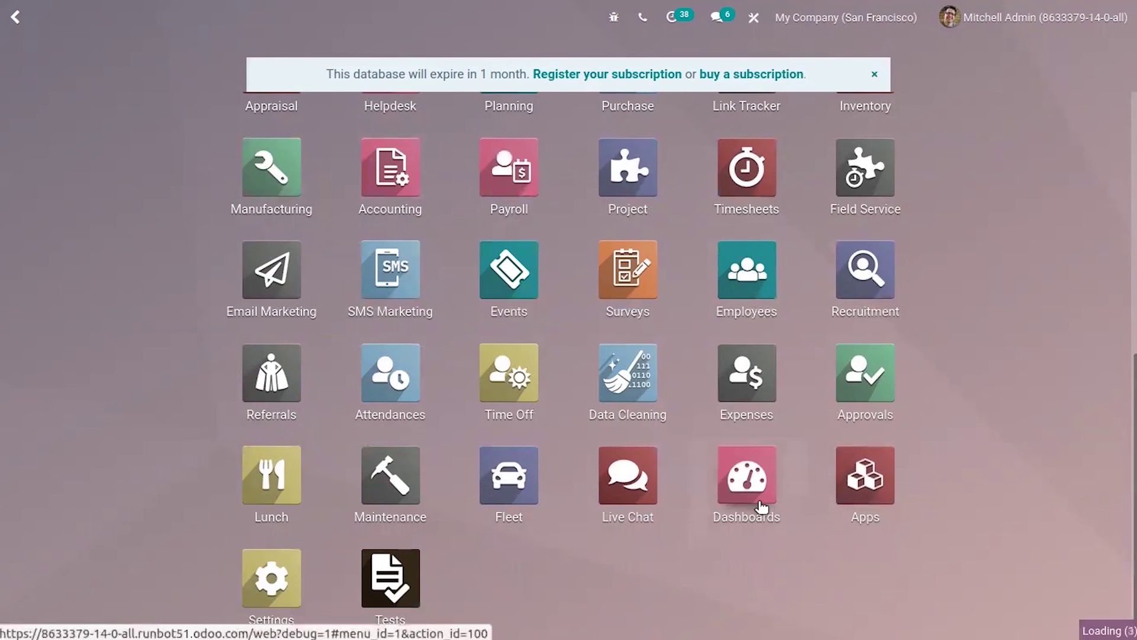